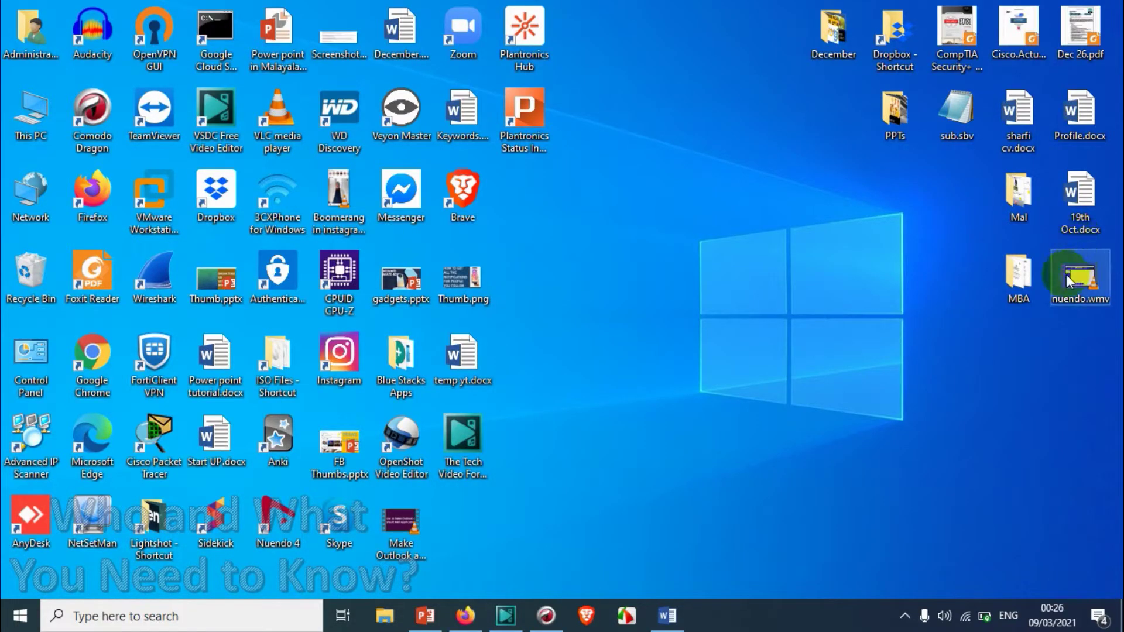
# Step: Bring the Gmail inbox window to the front and check the signed-in account and page address
pyautogui.click(546, 616)
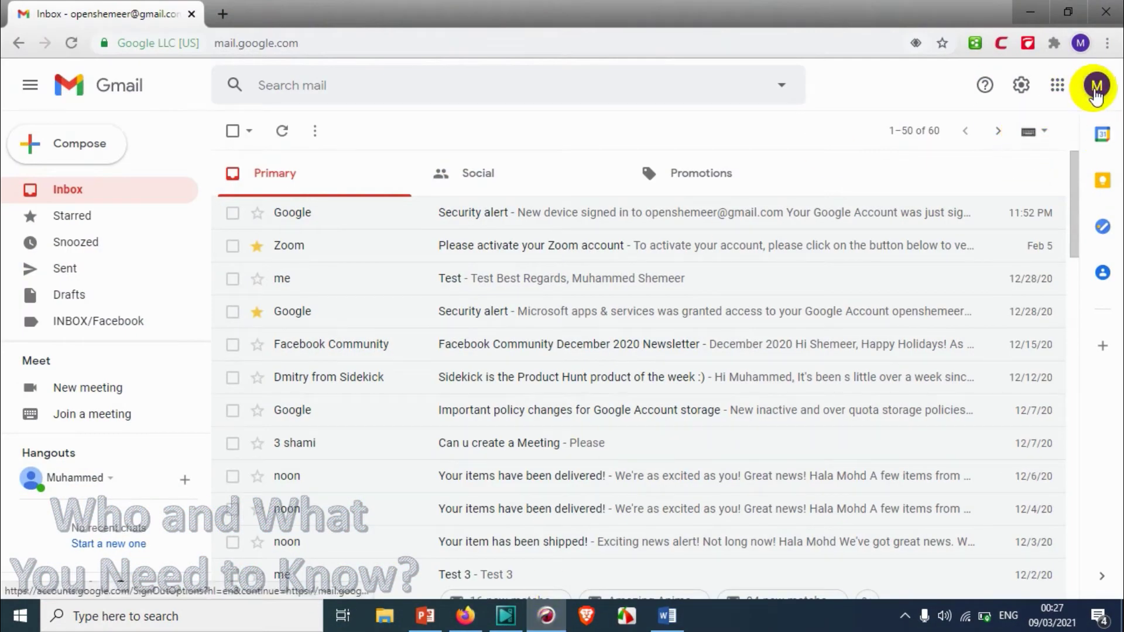
pyautogui.click(1096, 88)
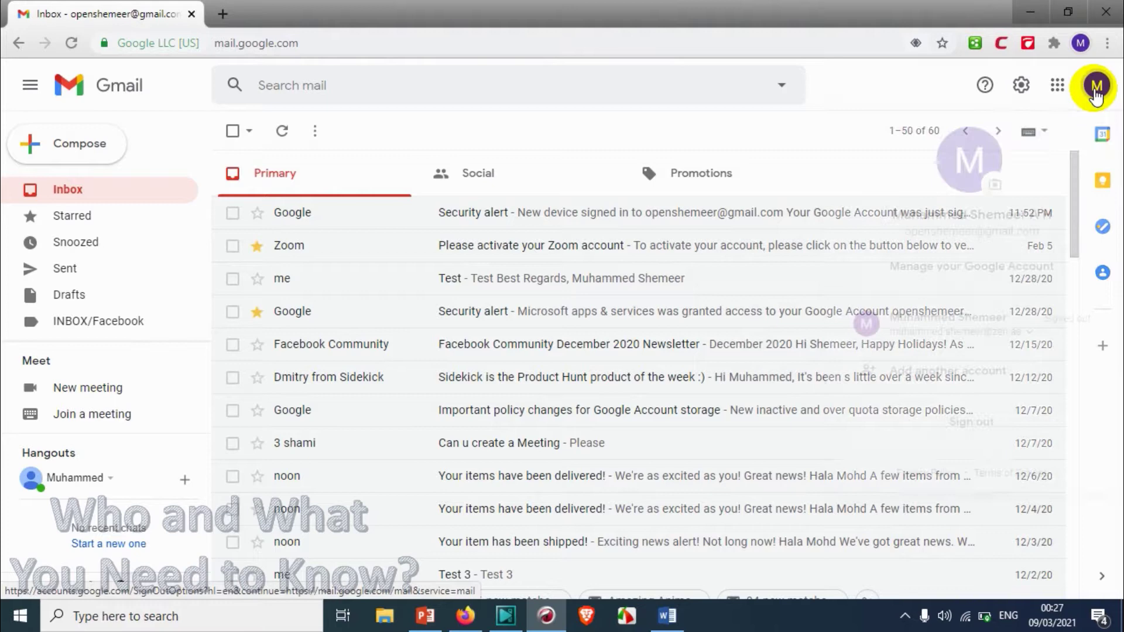
pyautogui.click(796, 95)
pyautogui.click(796, 95)
pyautogui.click(865, 86)
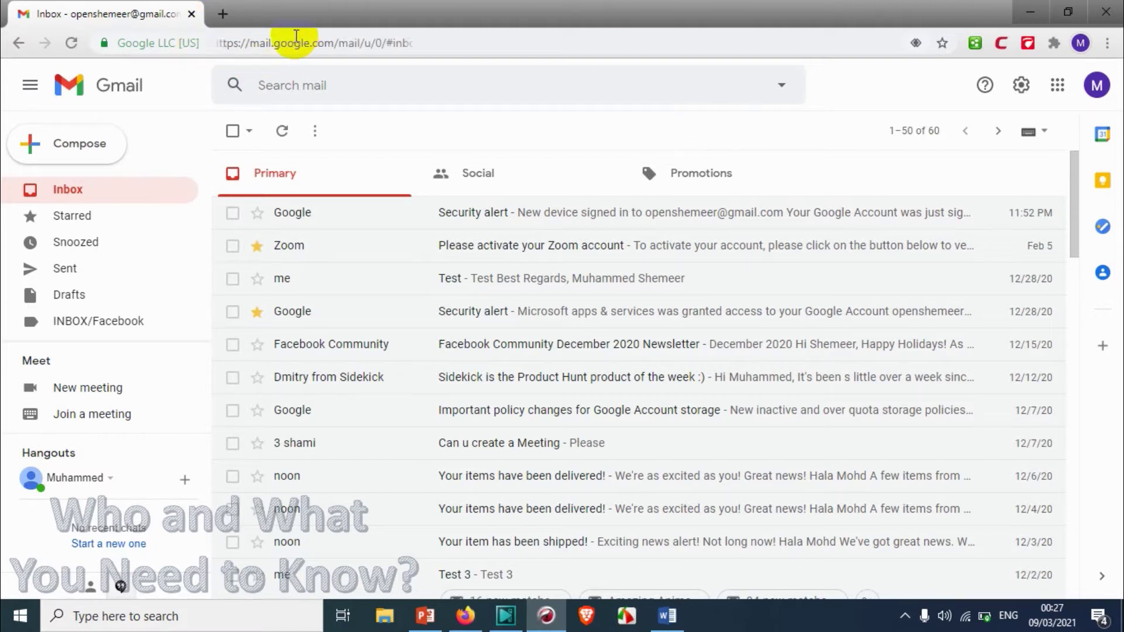
pyautogui.click(347, 49)
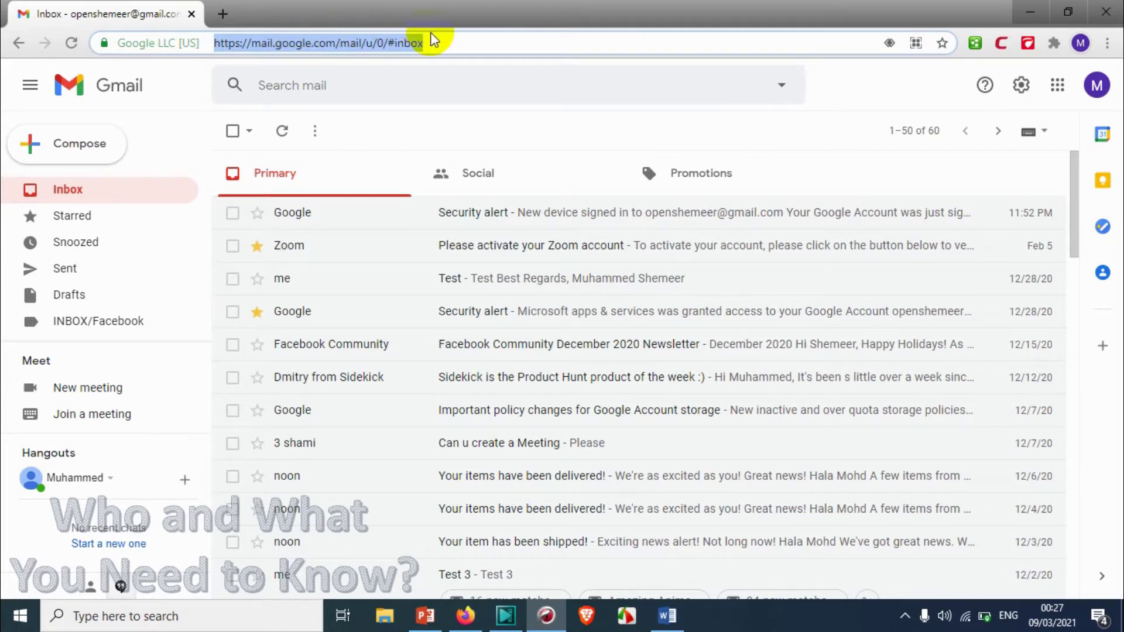
pyautogui.click(272, 44)
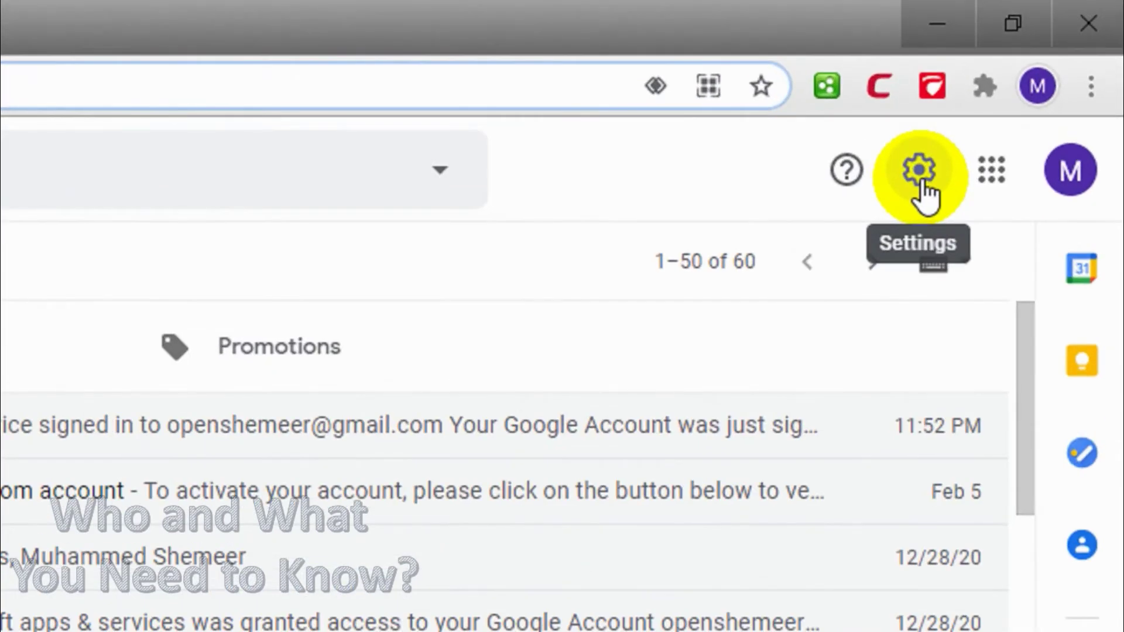
# Step: Go from the quick settings panel to 'See all settings' to reach the General tab
pyautogui.click(920, 176)
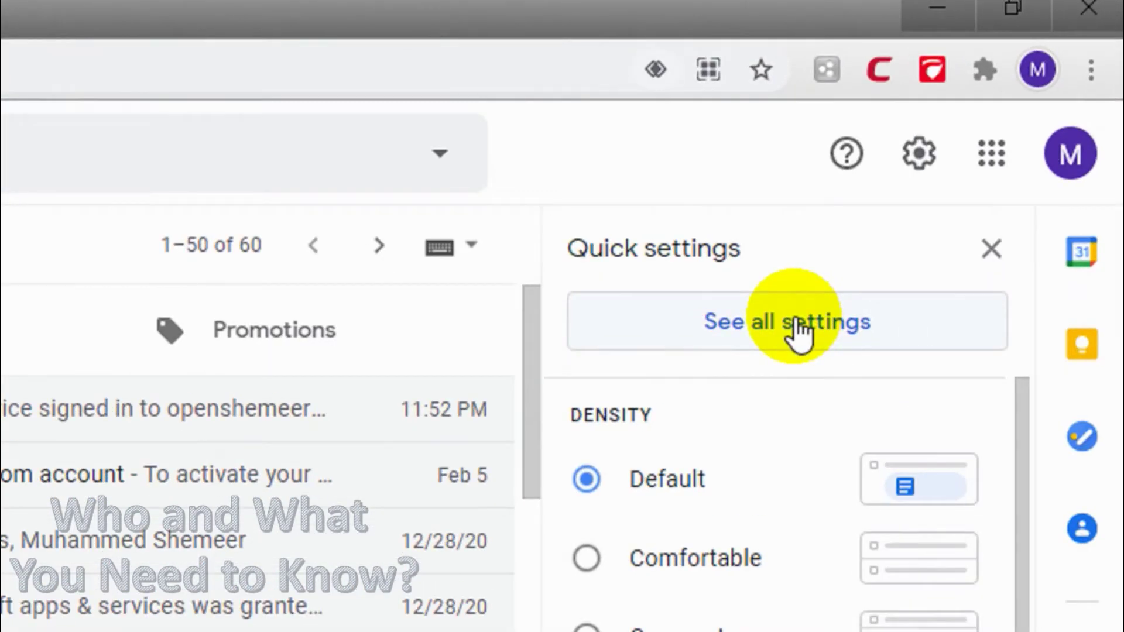
pyautogui.click(799, 333)
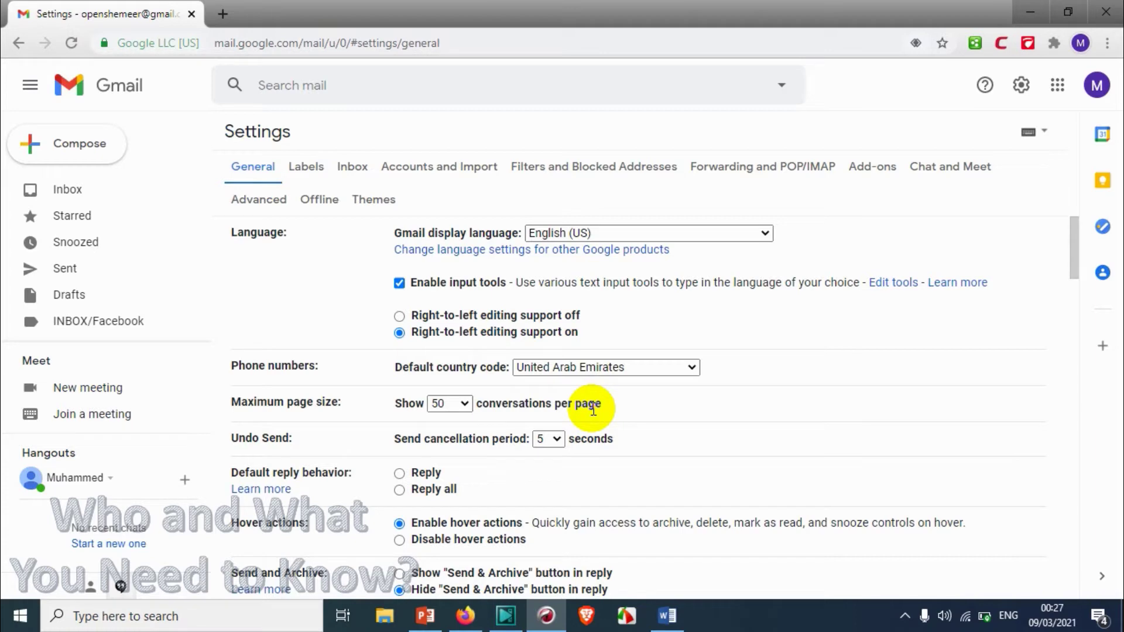
# Step: Scroll the General tab down to the Vacation responder section, which is still off
pyautogui.scroll(-3, 369, 248)
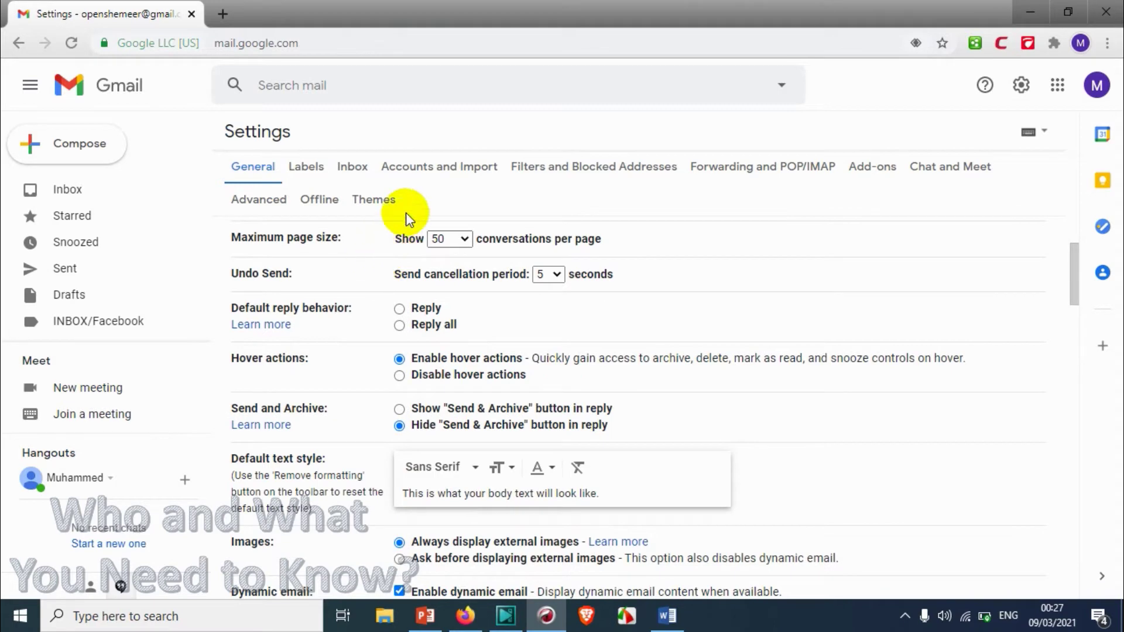
pyautogui.scroll(-2, 421, 258)
pyautogui.scroll(3, 351, 223)
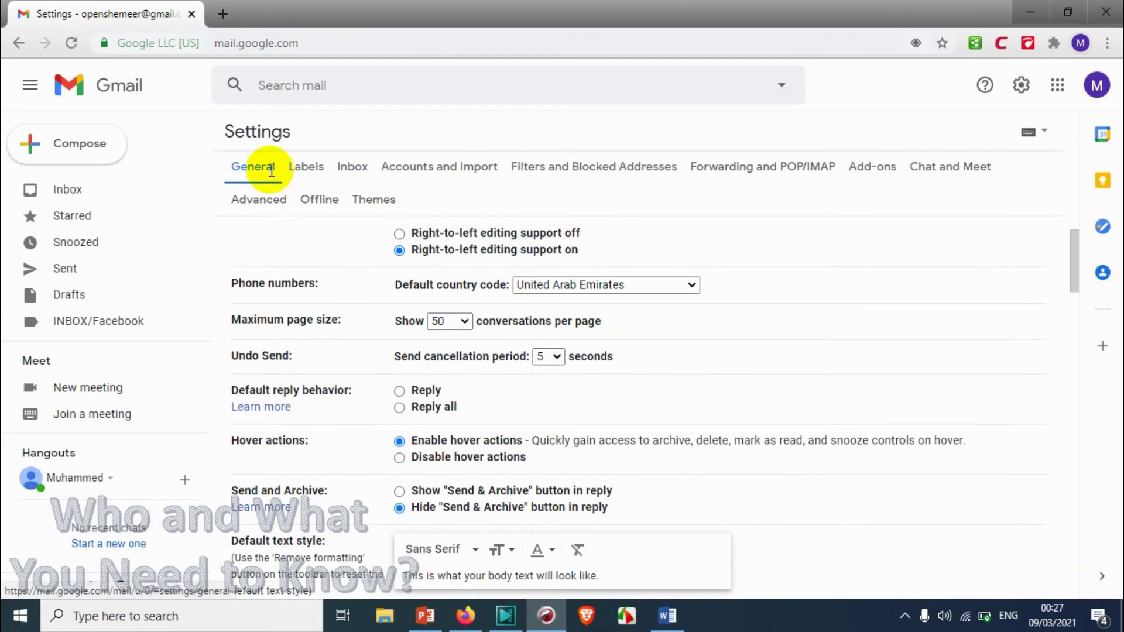
pyautogui.scroll(2, 482, 297)
pyautogui.scroll(-7, 487, 308)
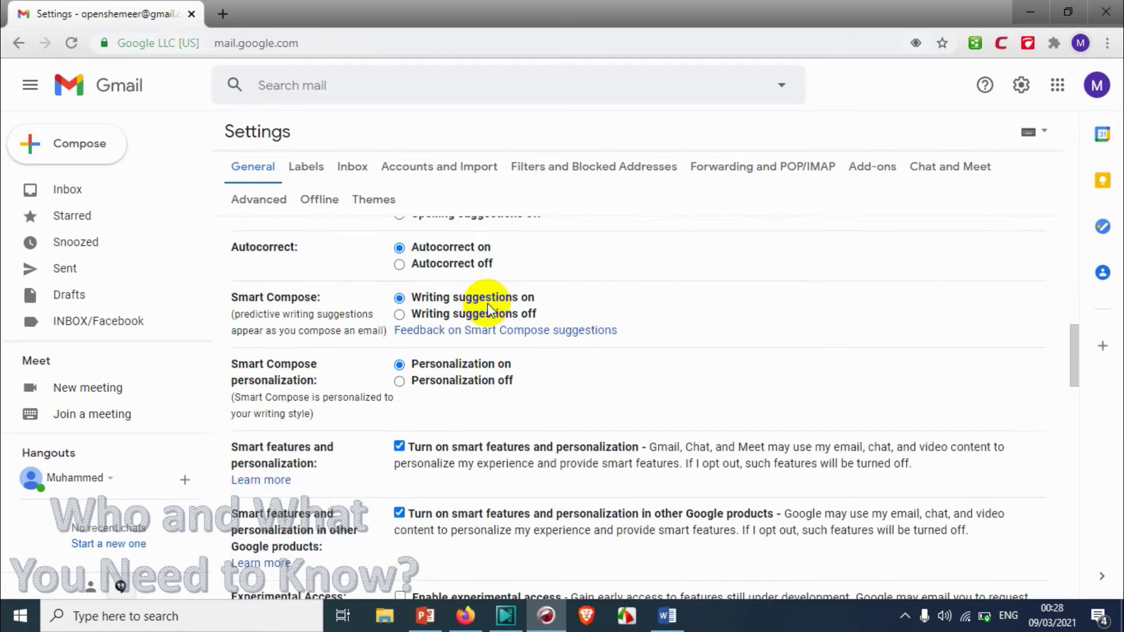
pyautogui.scroll(-20, 486, 302)
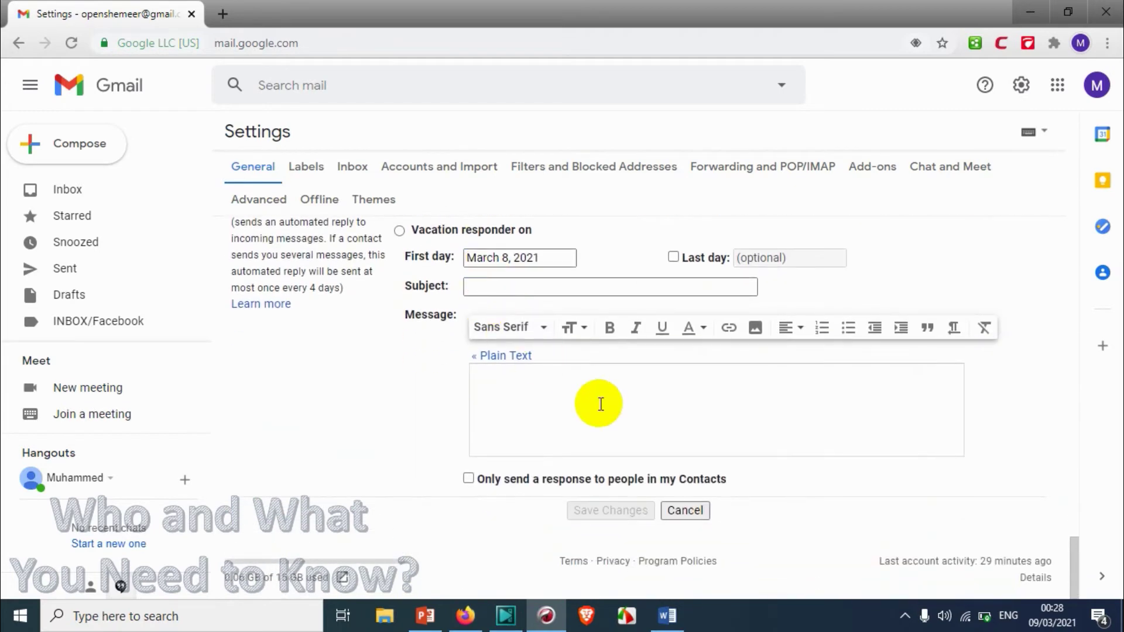
pyautogui.scroll(1, 293, 293)
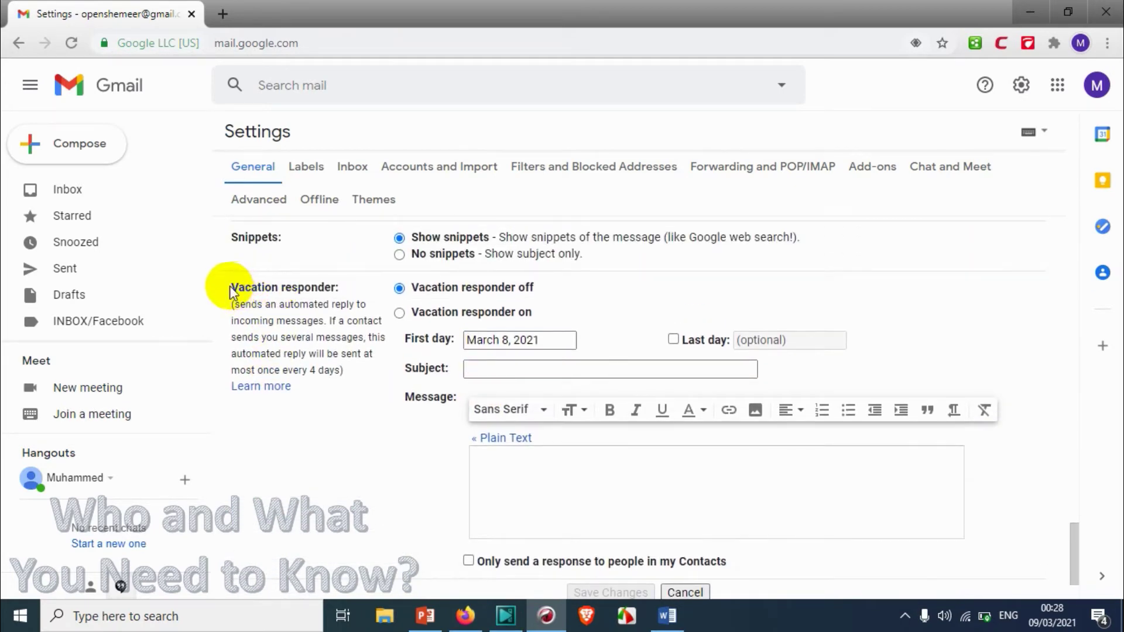
pyautogui.moveTo(232, 291)
pyautogui.mouseDown()
pyautogui.moveTo(322, 305)
pyautogui.moveTo(335, 285)
pyautogui.moveTo(233, 289)
pyautogui.mouseUp()
pyautogui.click(239, 296)
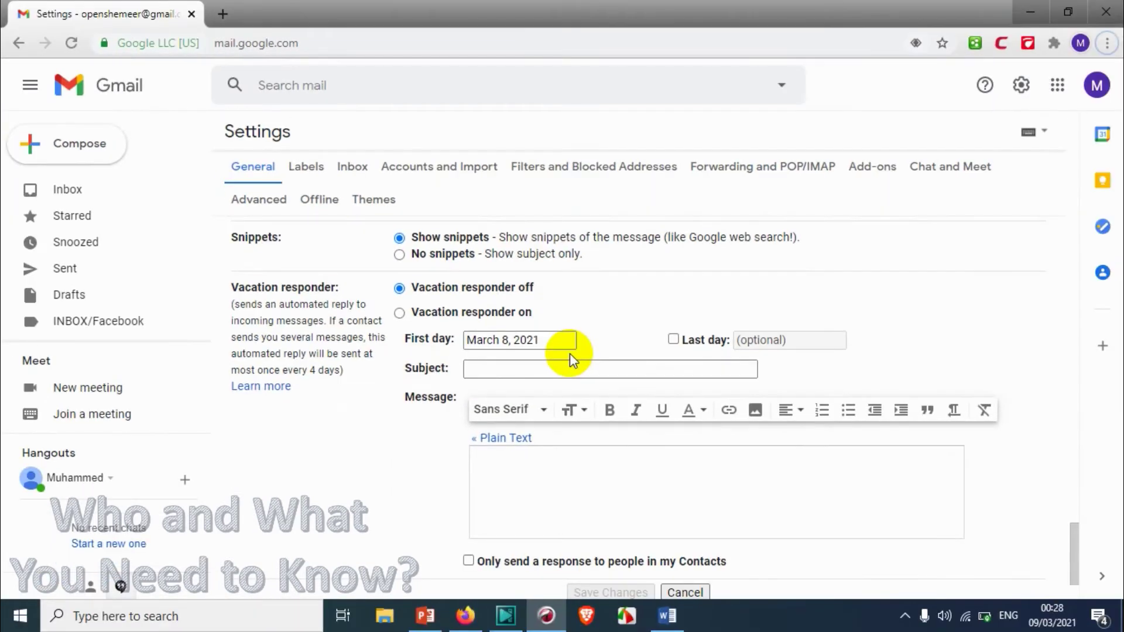
# Step: Switch the vacation responder on from March 9, 2021 with last day March 20, 2021
pyautogui.tripleClick(778, 382)
pyautogui.click(580, 293)
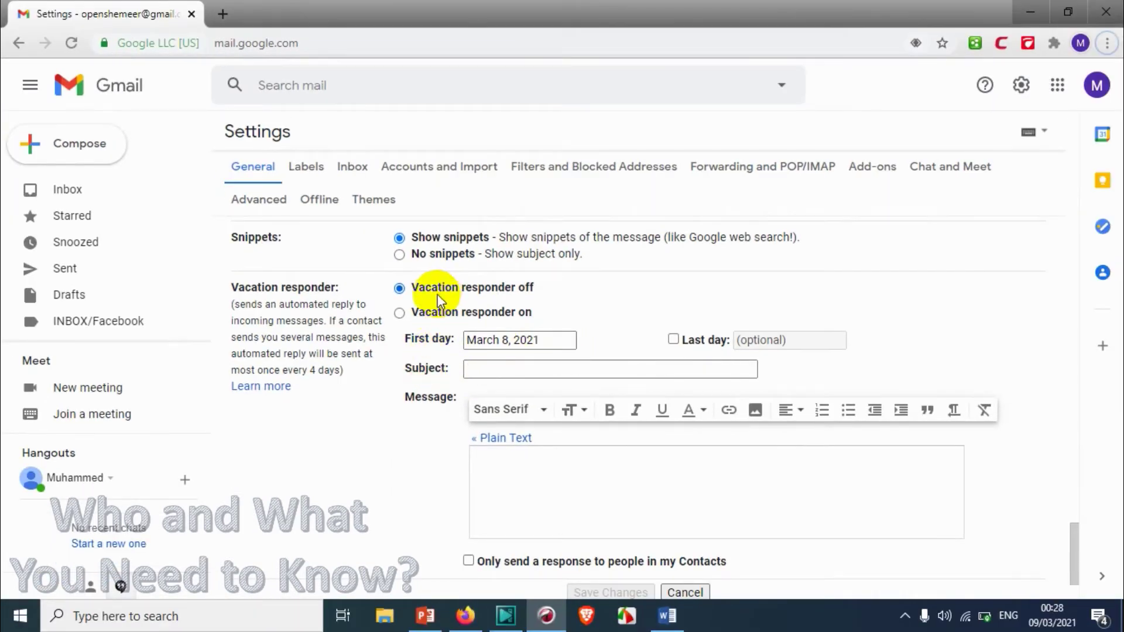
pyautogui.click(399, 313)
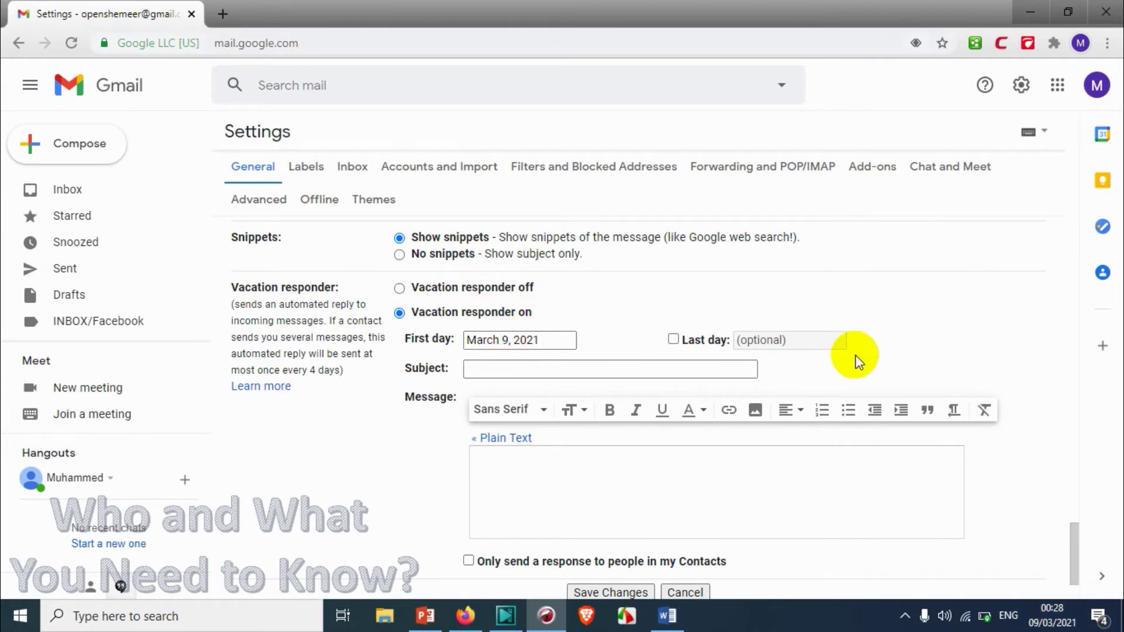
pyautogui.click(673, 340)
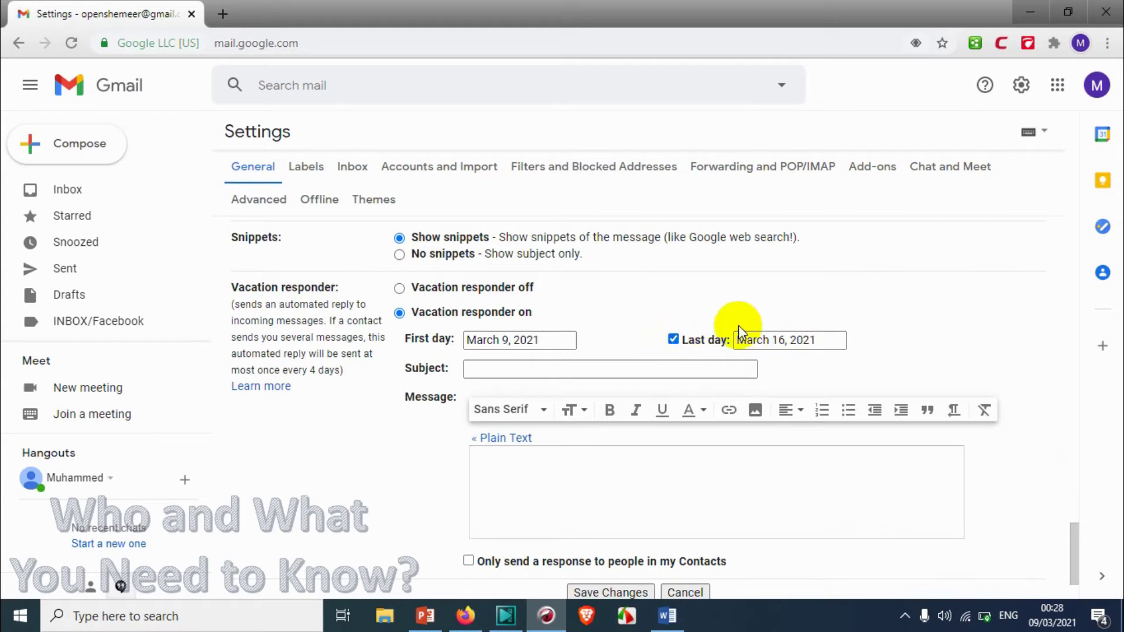
pyautogui.click(673, 340)
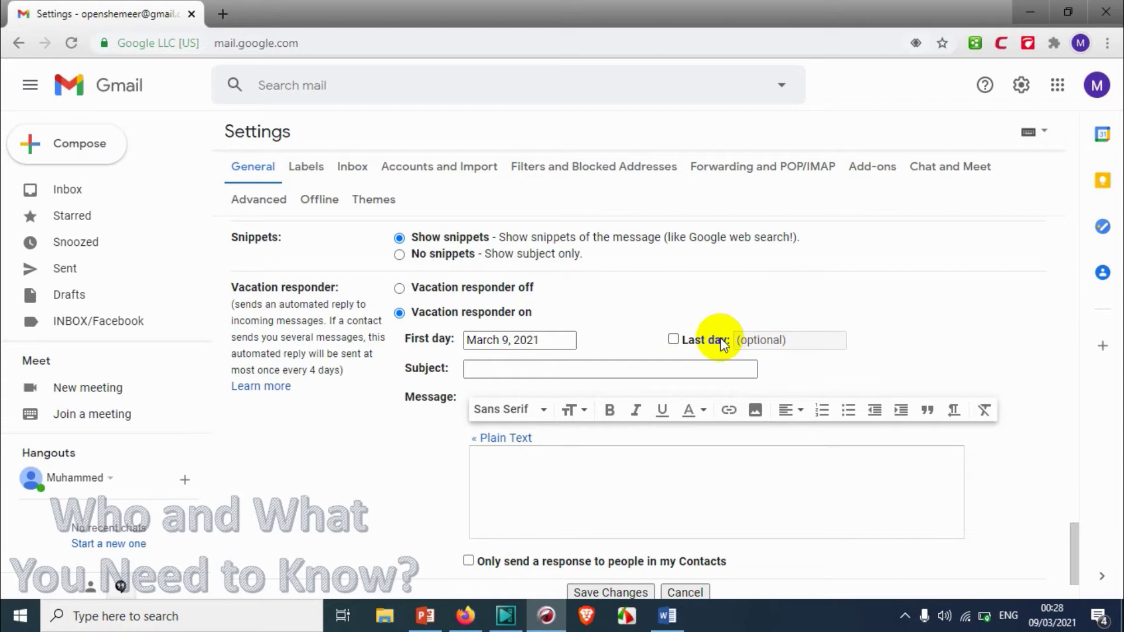
pyautogui.click(673, 339)
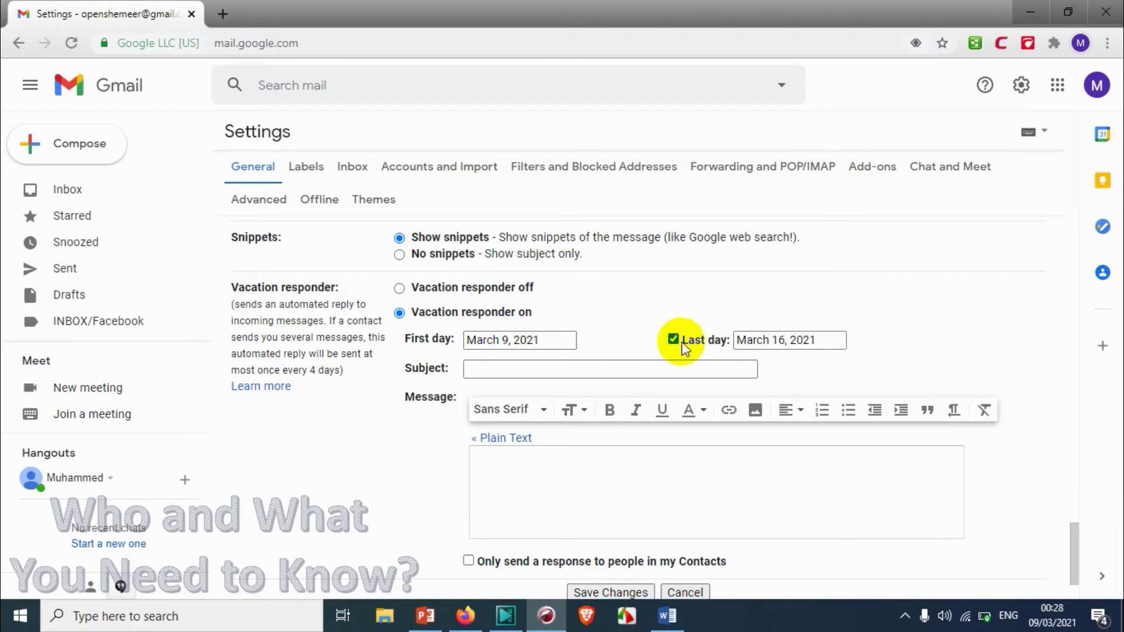
pyautogui.click(801, 341)
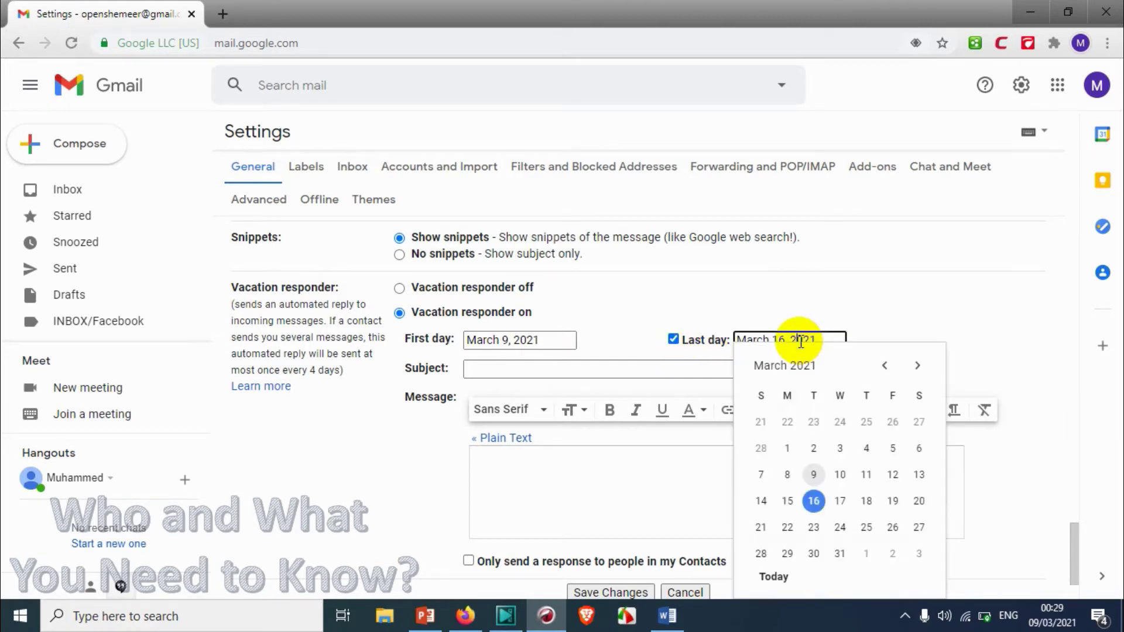
pyautogui.click(918, 498)
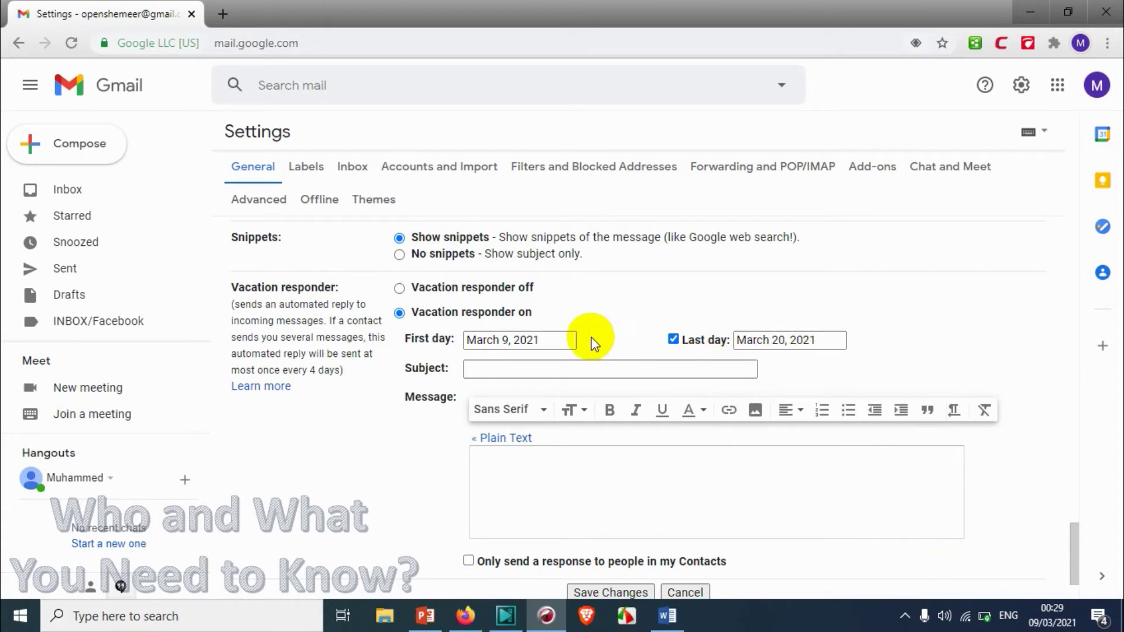
pyautogui.click(583, 373)
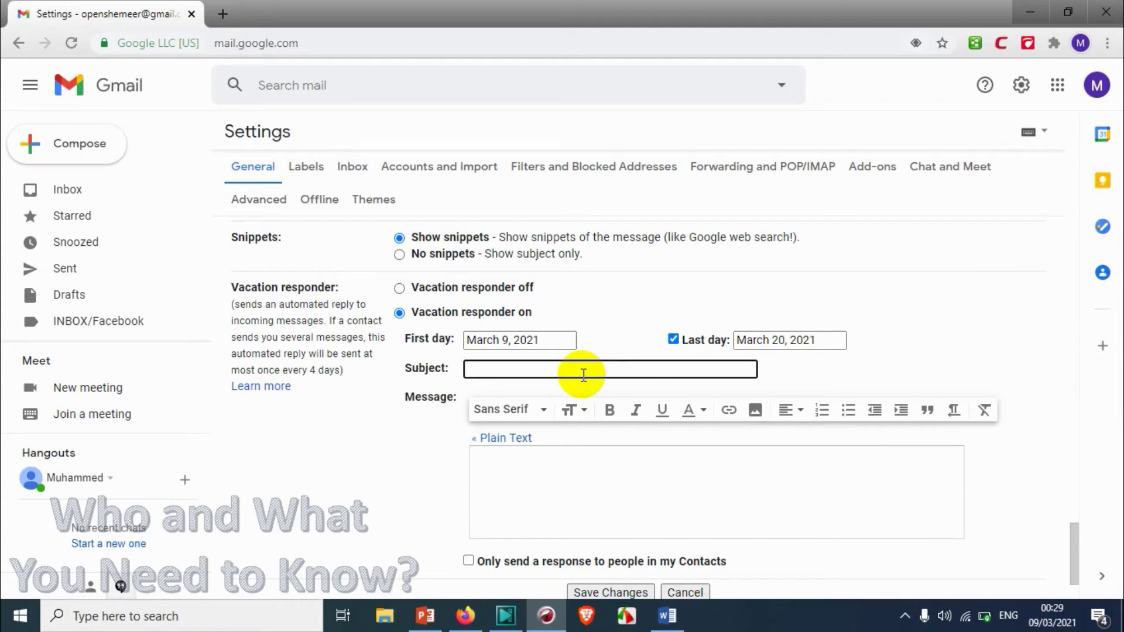
pyautogui.write('Out of Office')
pyautogui.click(390, 419)
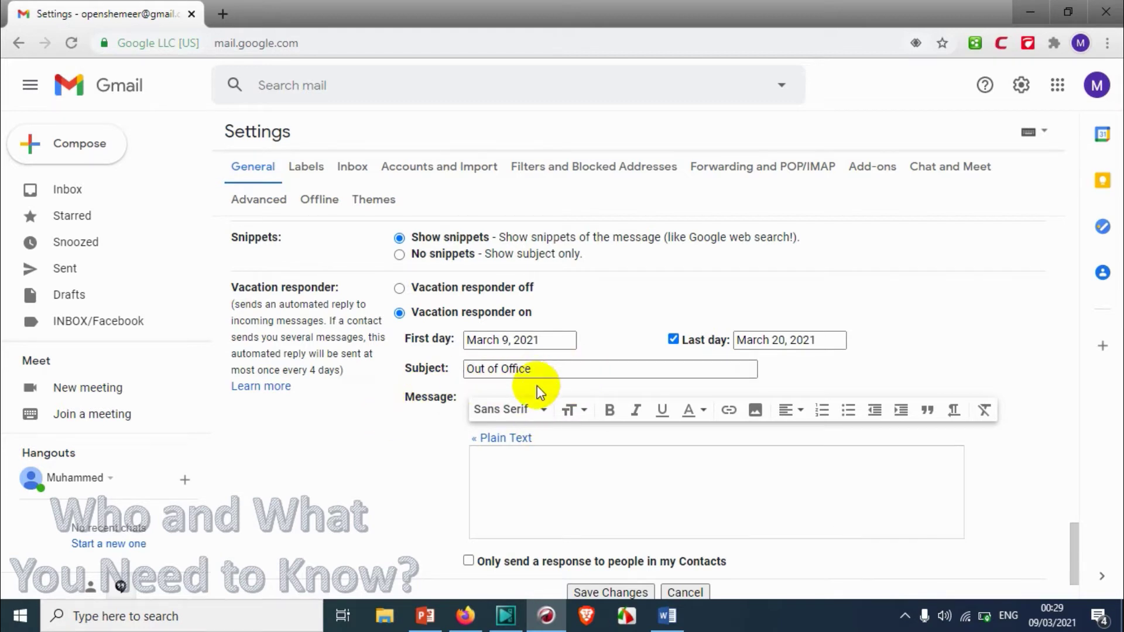
pyautogui.tripleClick(539, 369)
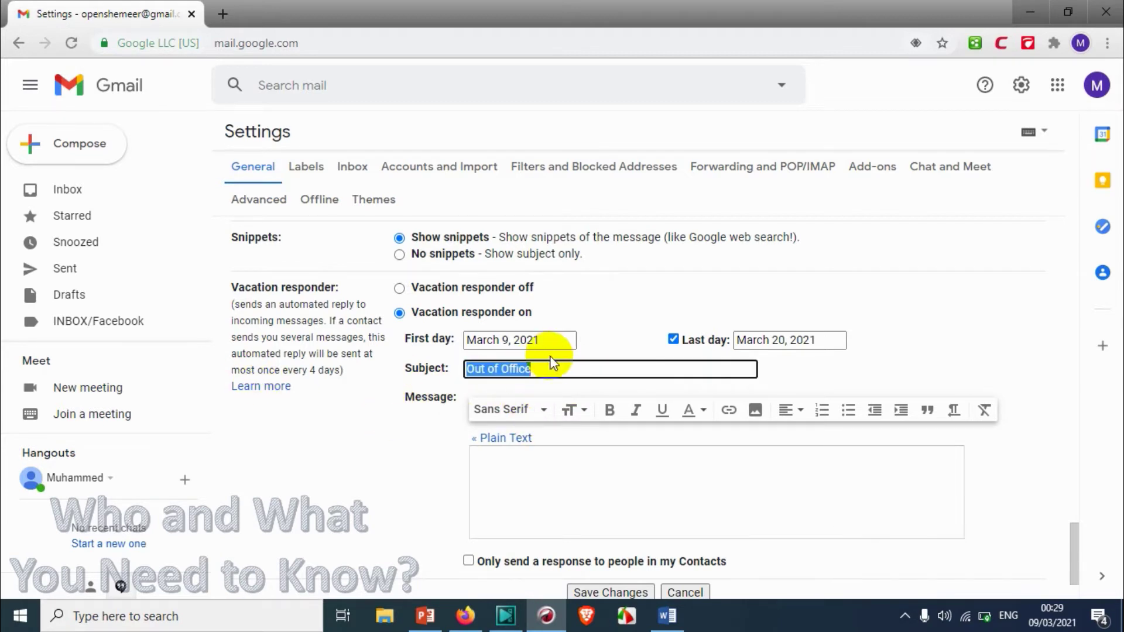
pyautogui.click(559, 371)
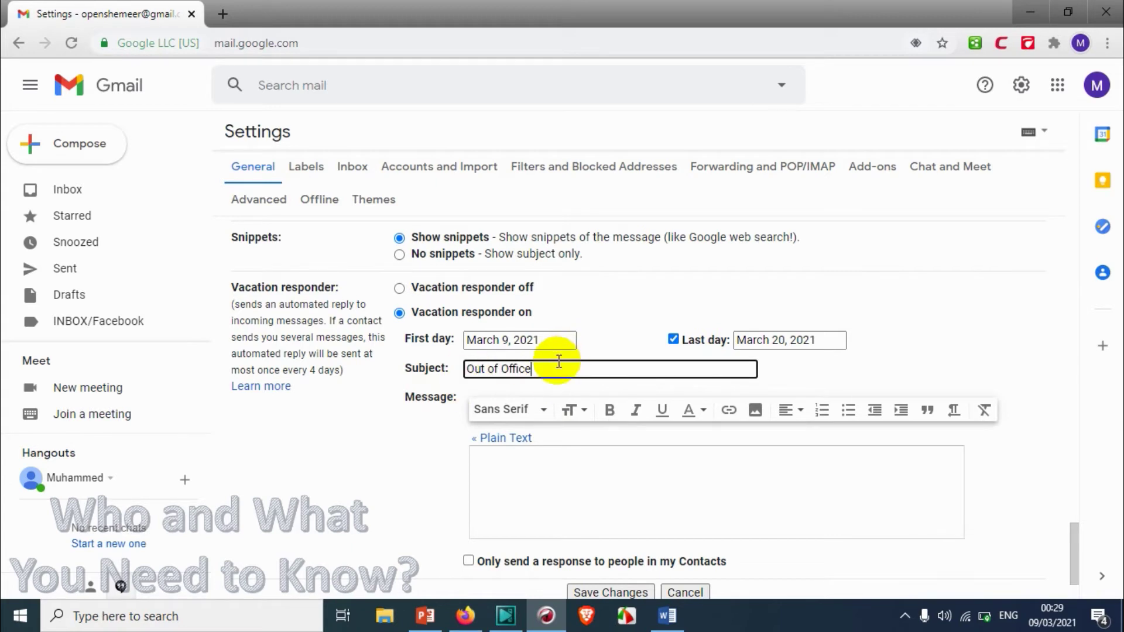
pyautogui.click(519, 474)
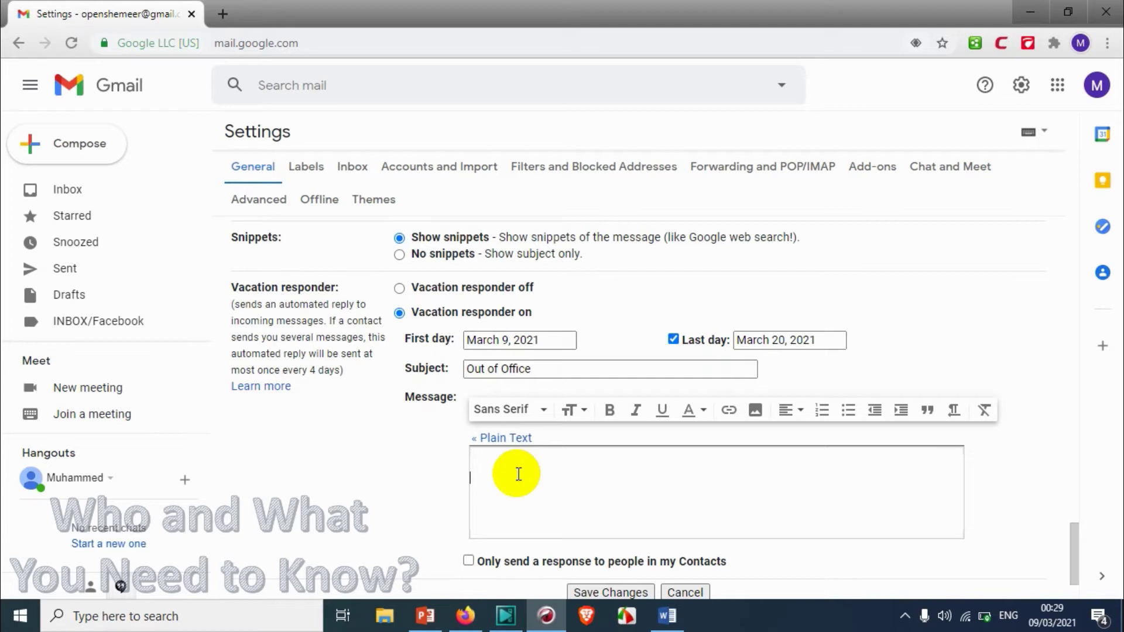
# Step: Enter the message 'Dear Sender, I will be out of office till 20th March 2021.'
pyautogui.write('Dear')
pyautogui.write(' Sender')
pyautogui.write(', ')
pyautogui.write('I will be ')
pyautogui.write('out og')
pyautogui.press('BackSpace')
pyautogui.write('f office till ')
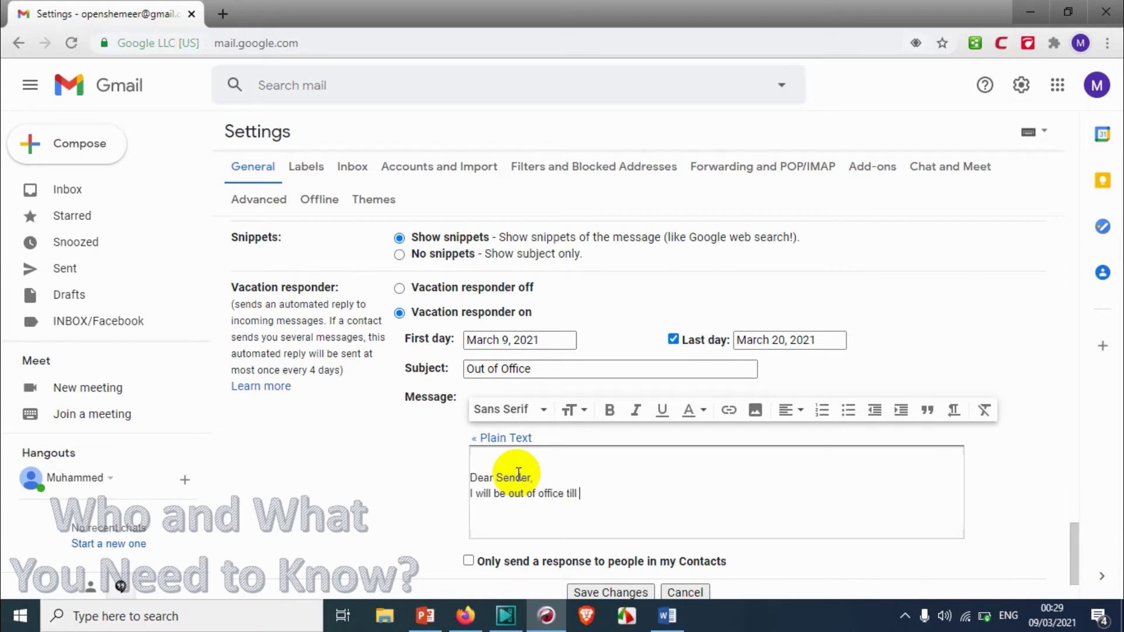
pyautogui.write('20th March 2021.')
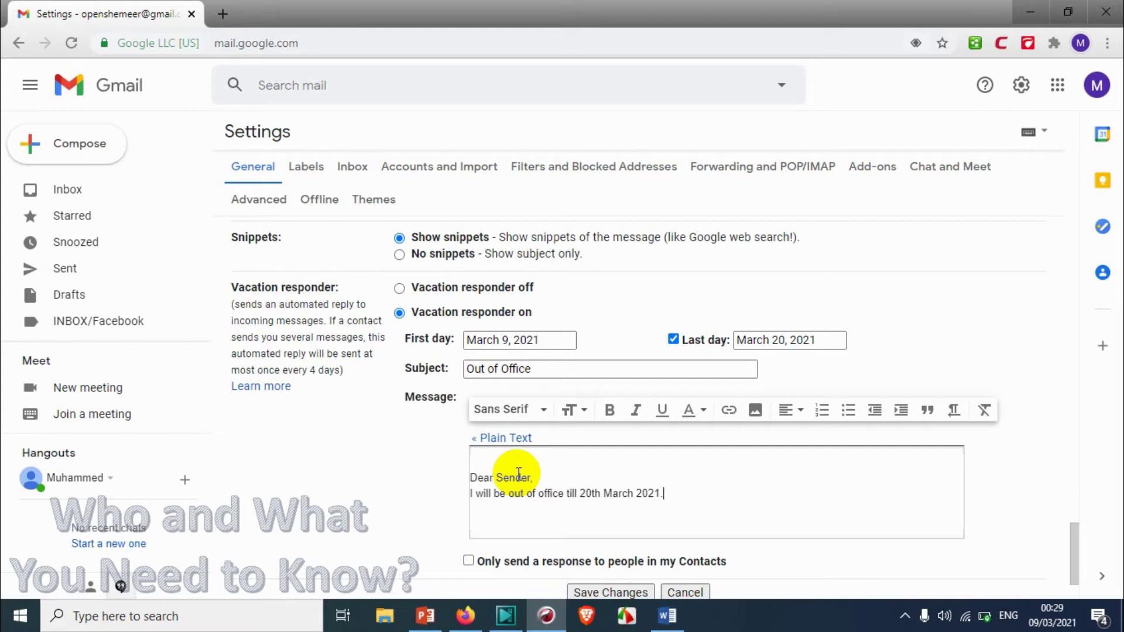
pyautogui.scroll(-2, 655, 491)
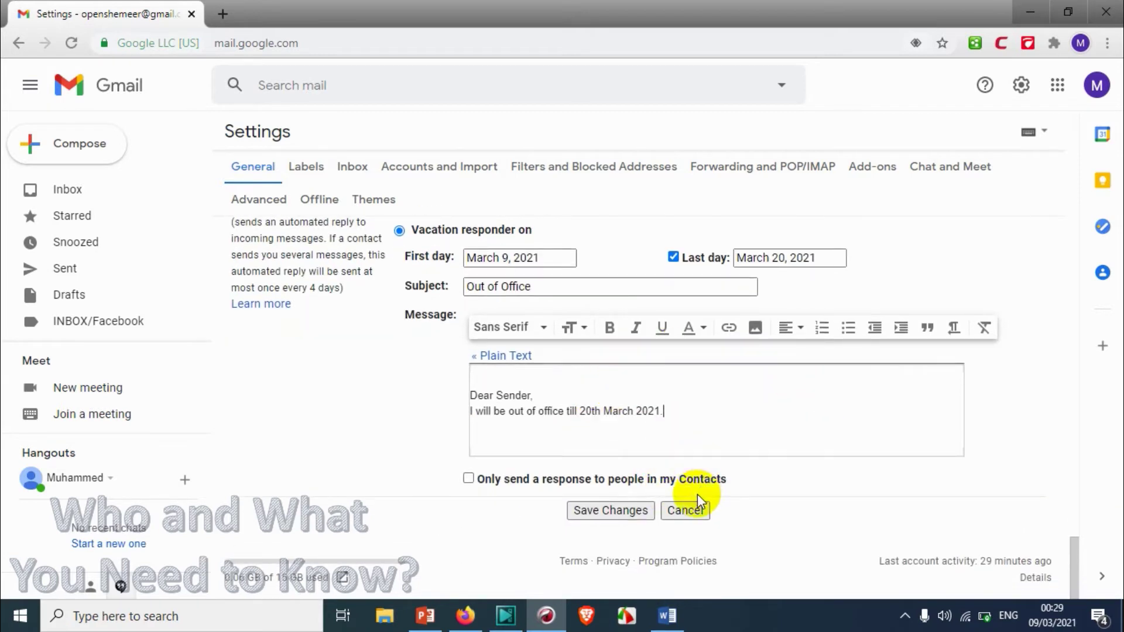
pyautogui.scroll(3, 691, 410)
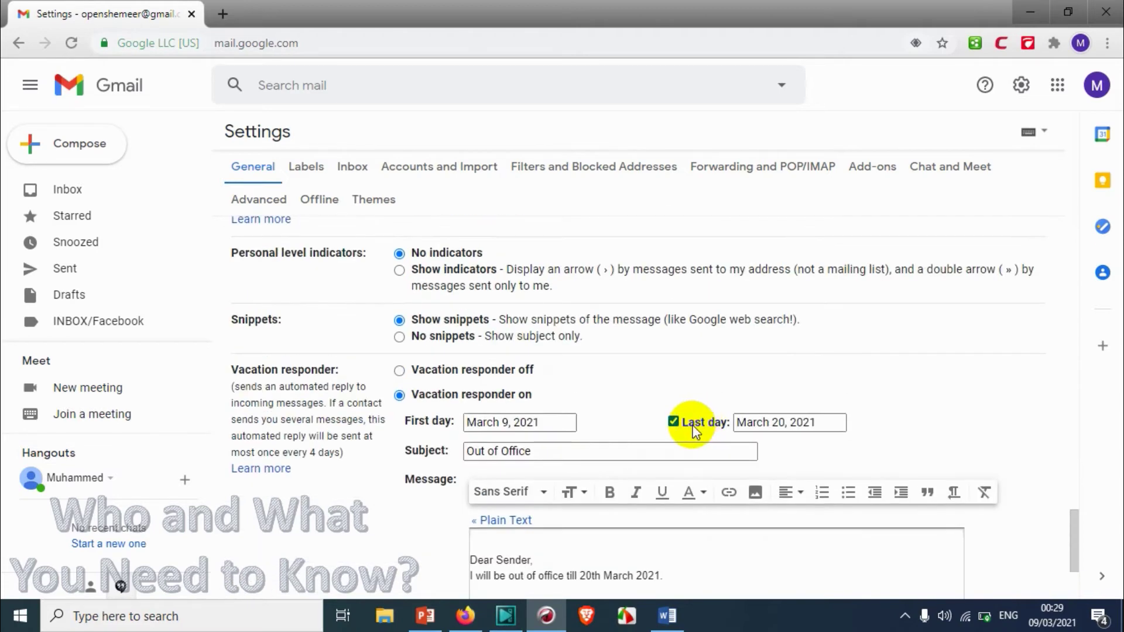
pyautogui.scroll(-3, 699, 425)
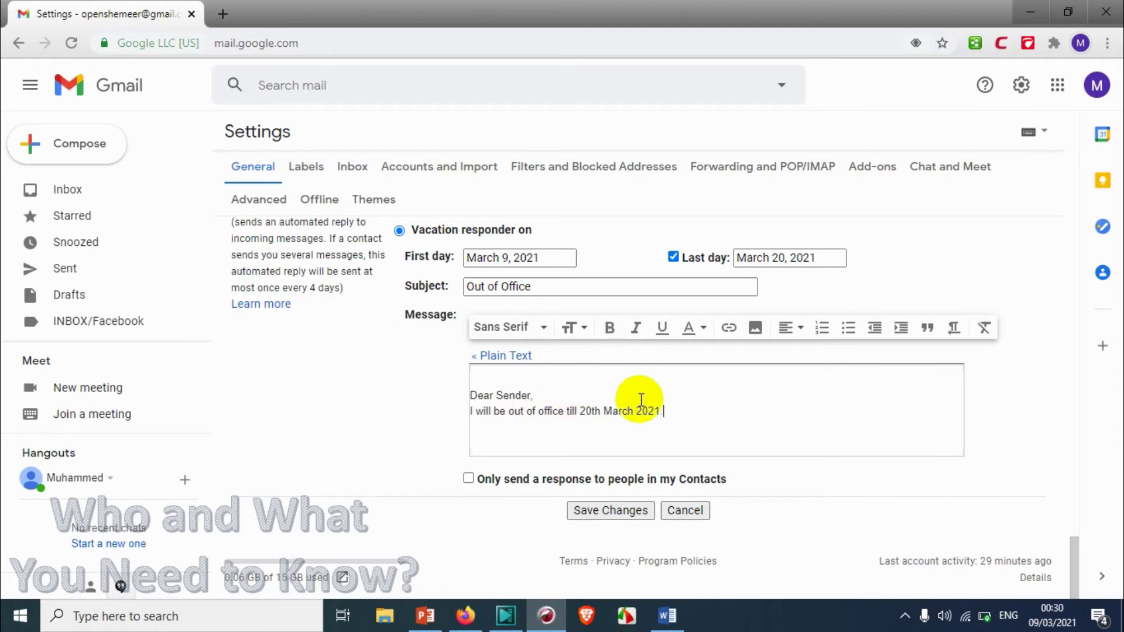
pyautogui.moveTo(675, 419); pyautogui.dragTo(328, 369)
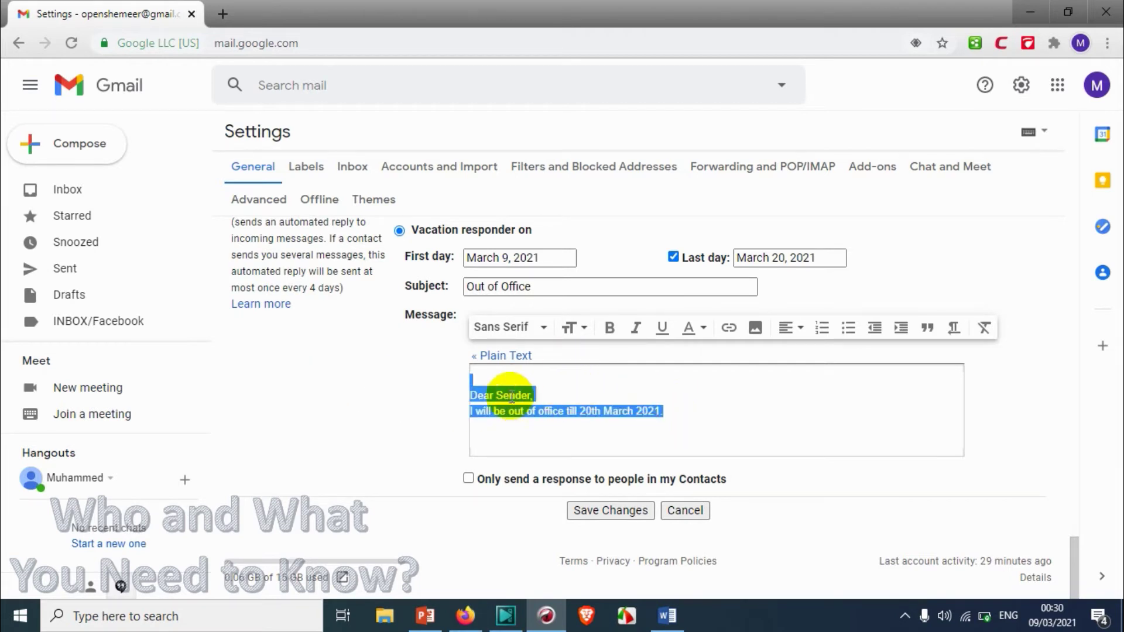
pyautogui.click(527, 284)
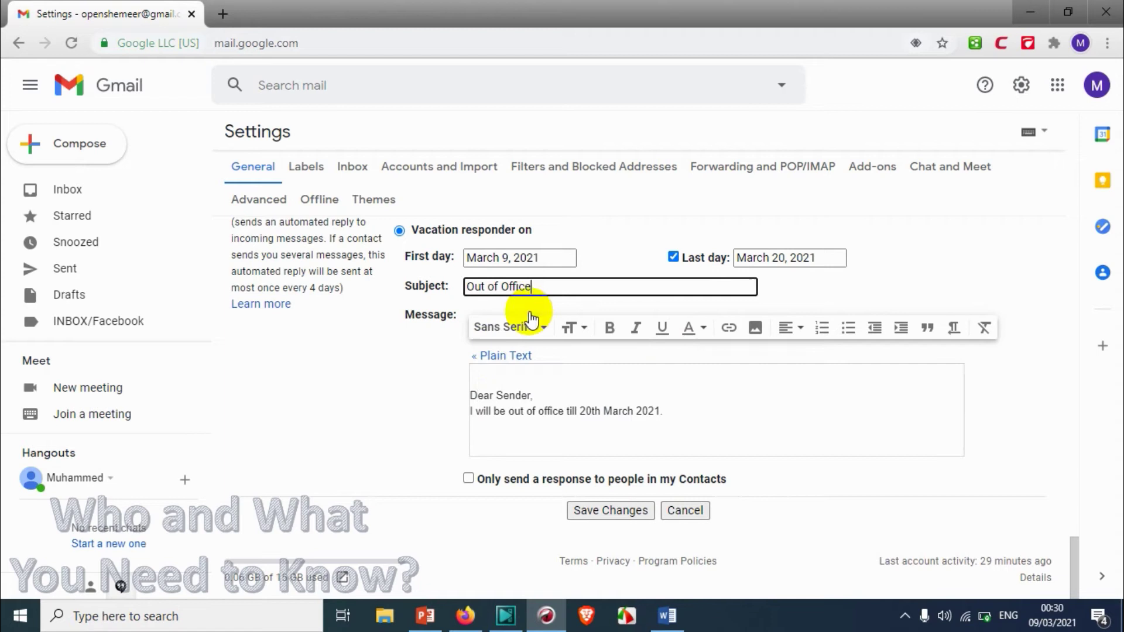
pyautogui.click(474, 397)
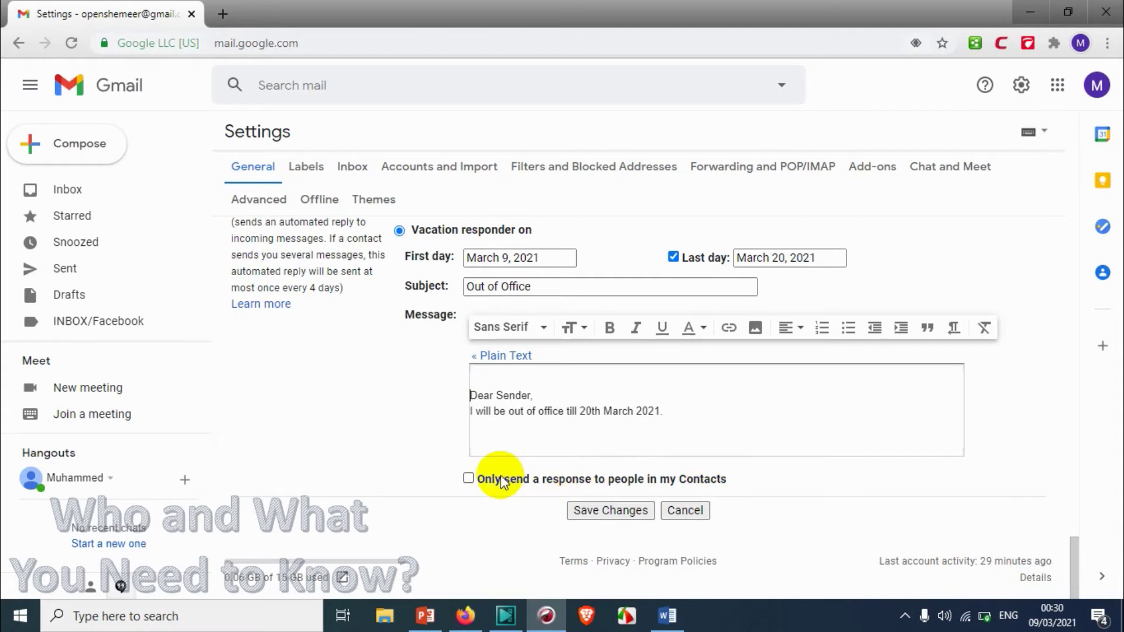
# Step: Leave 'Only send a response to people in my Contacts' unchecked and save the responder settings
pyautogui.click(468, 479)
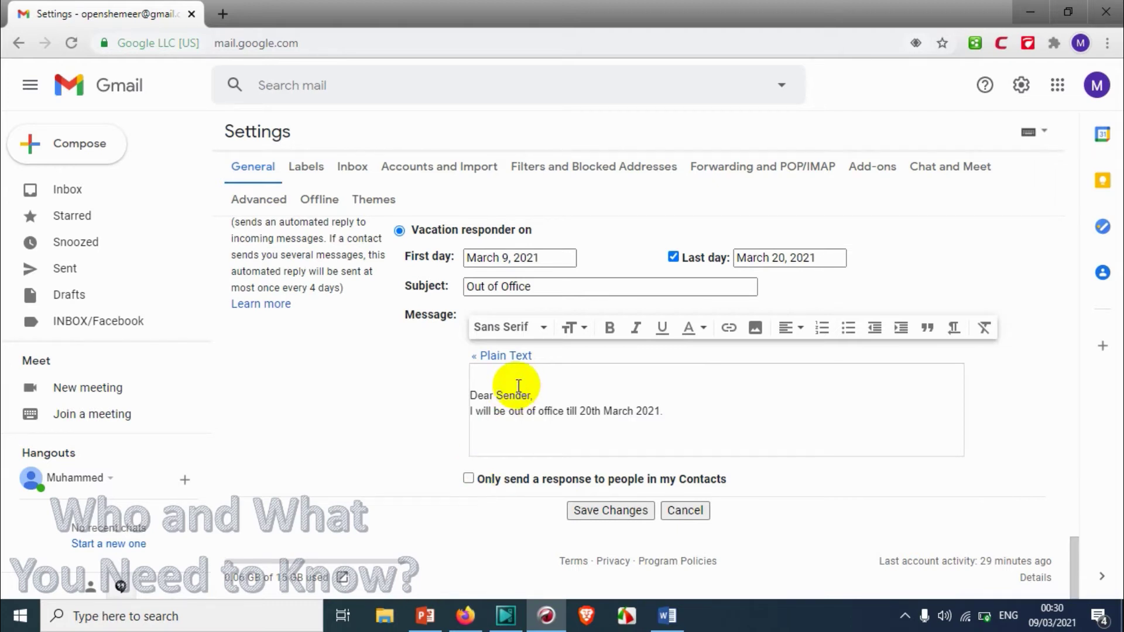
pyautogui.click(560, 289)
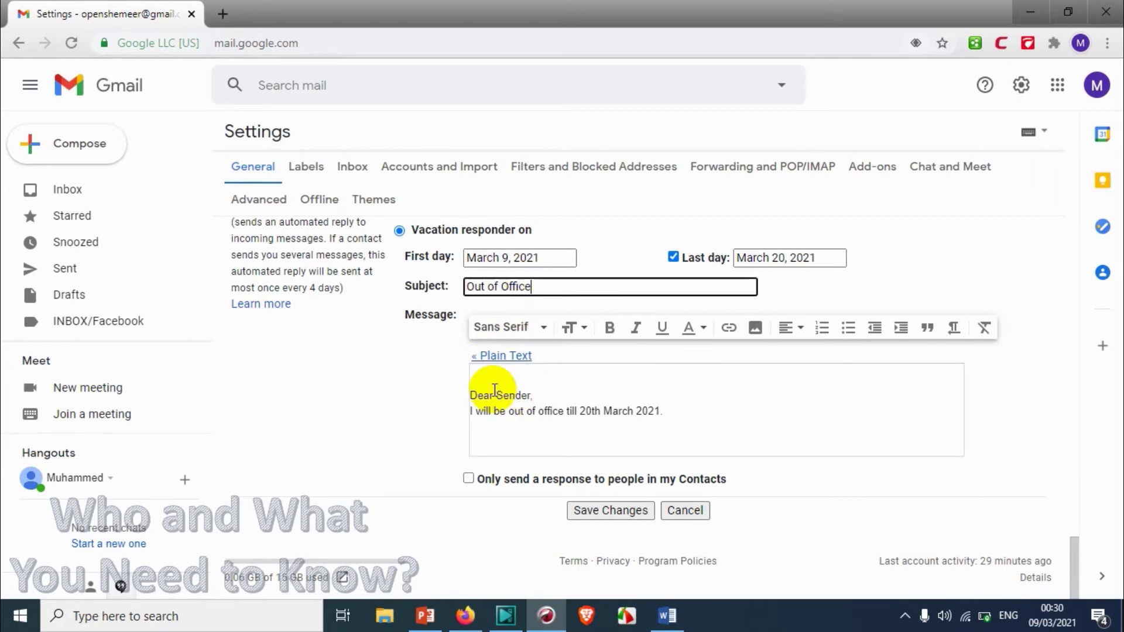
pyautogui.click(469, 479)
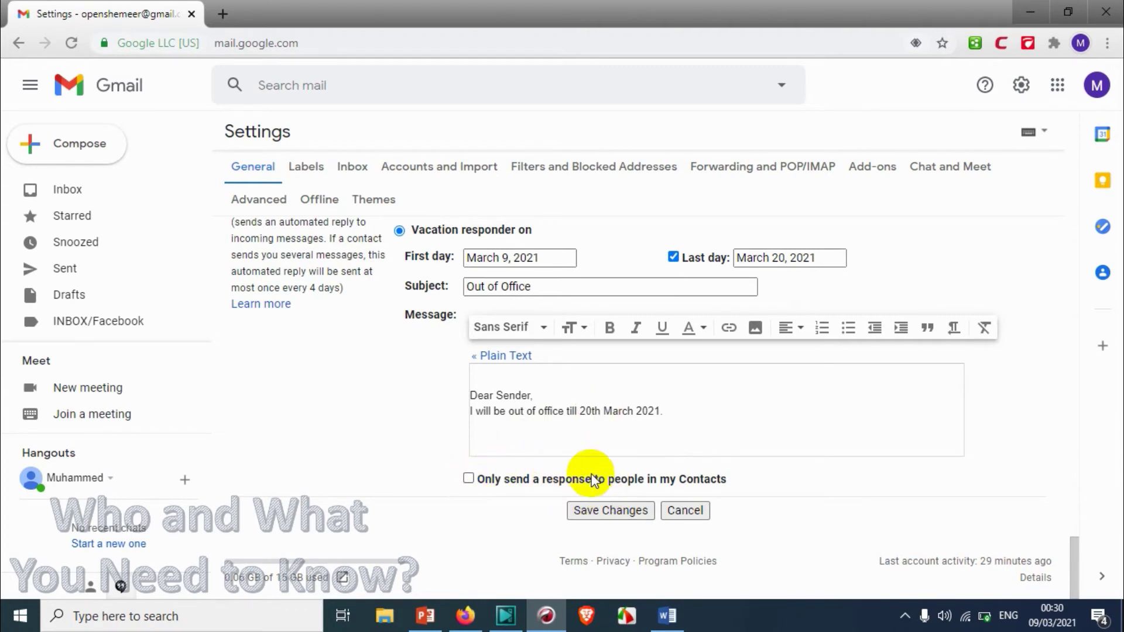
pyautogui.click(607, 513)
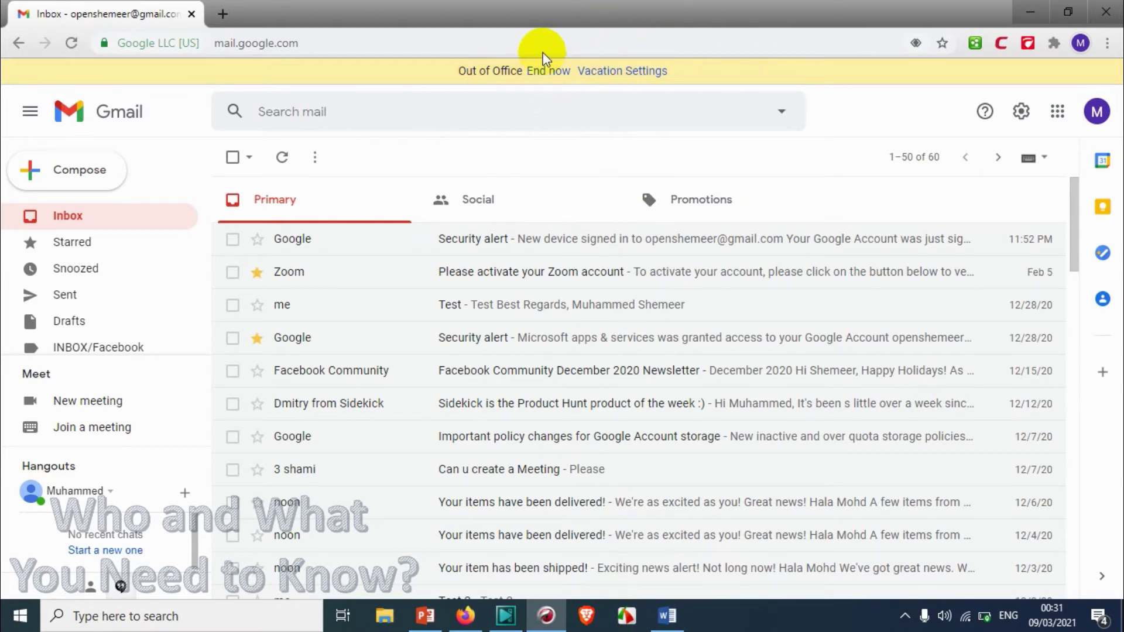
# Step: Reload the inbox, review the vacation settings from the Out of Office banner, then return to Inbox
pyautogui.click(64, 215)
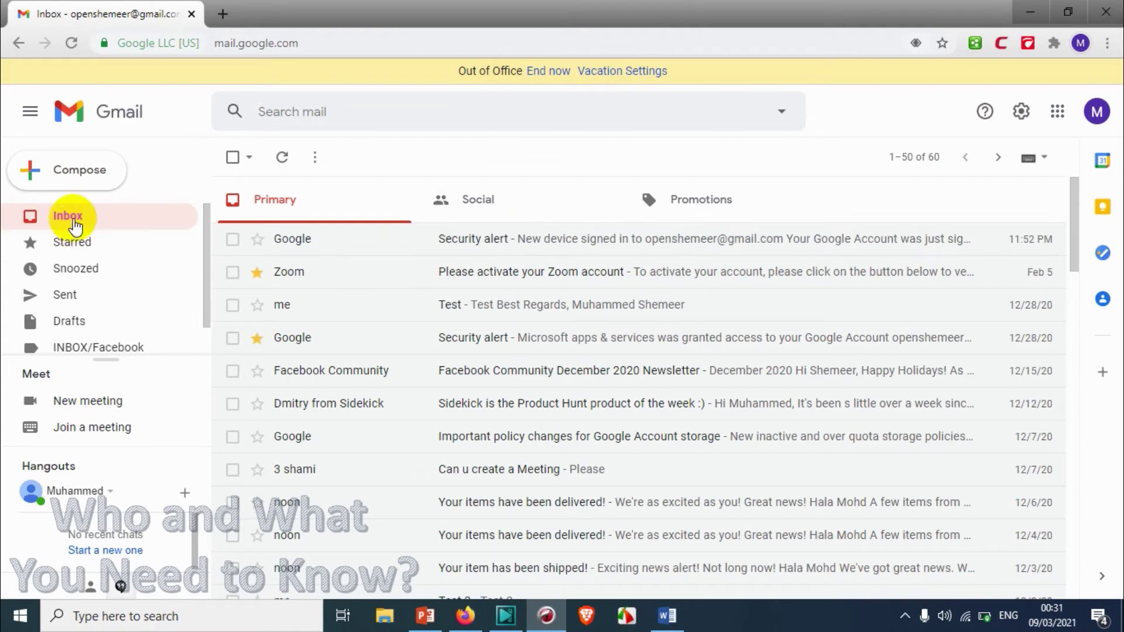
pyautogui.click(613, 79)
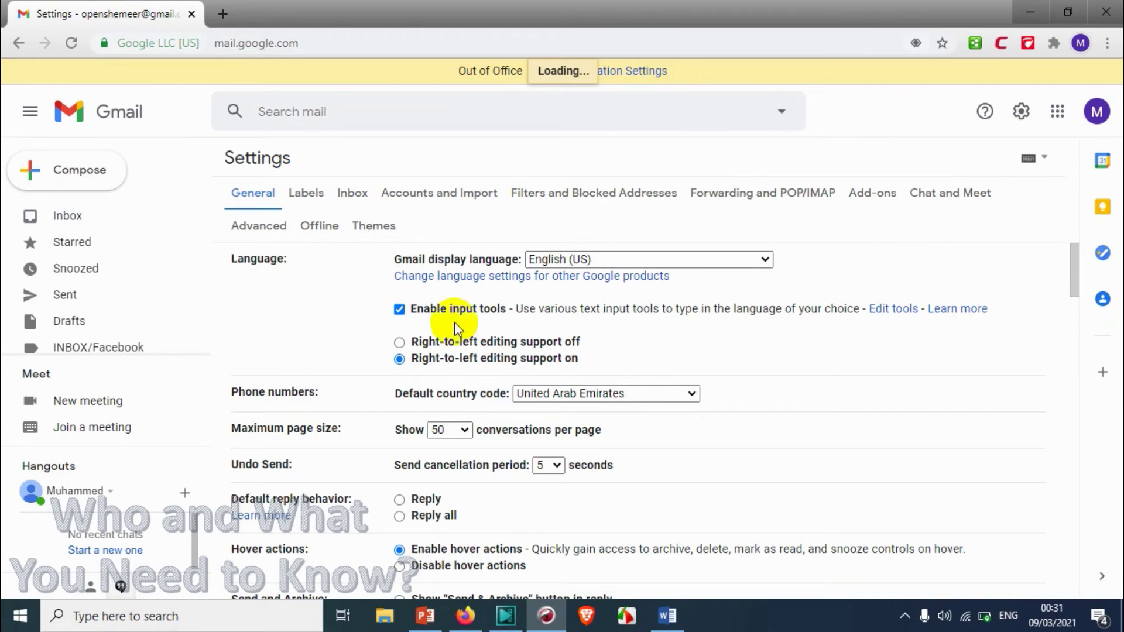
pyautogui.click(76, 218)
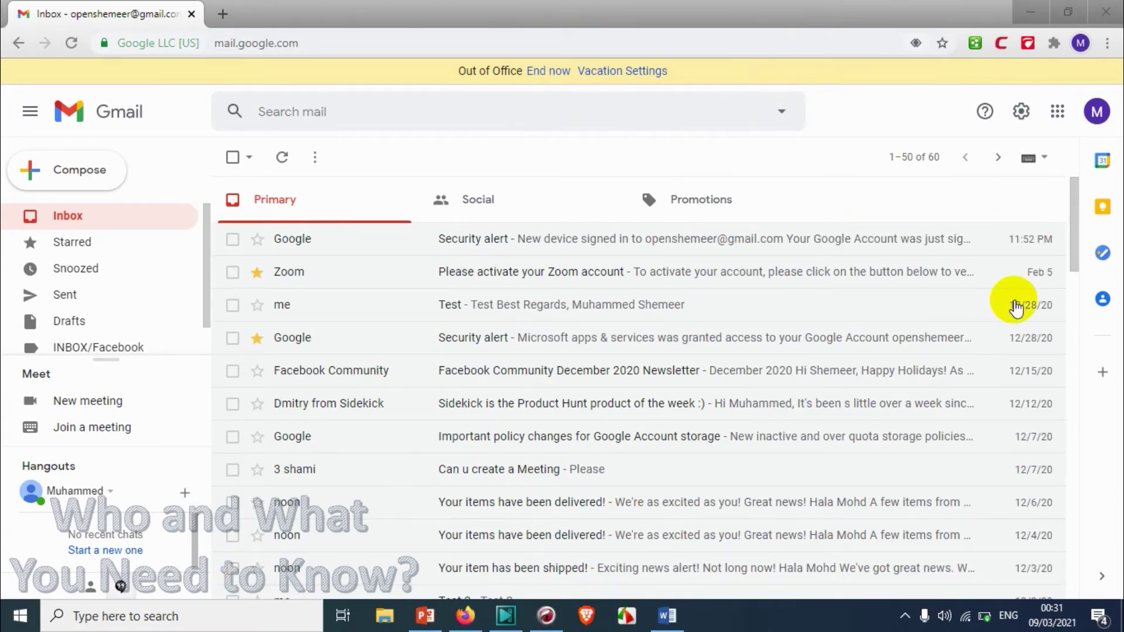
# Step: Launch Outlook 2016 through the Windows search
pyautogui.press('super')
pyautogui.write('oit')
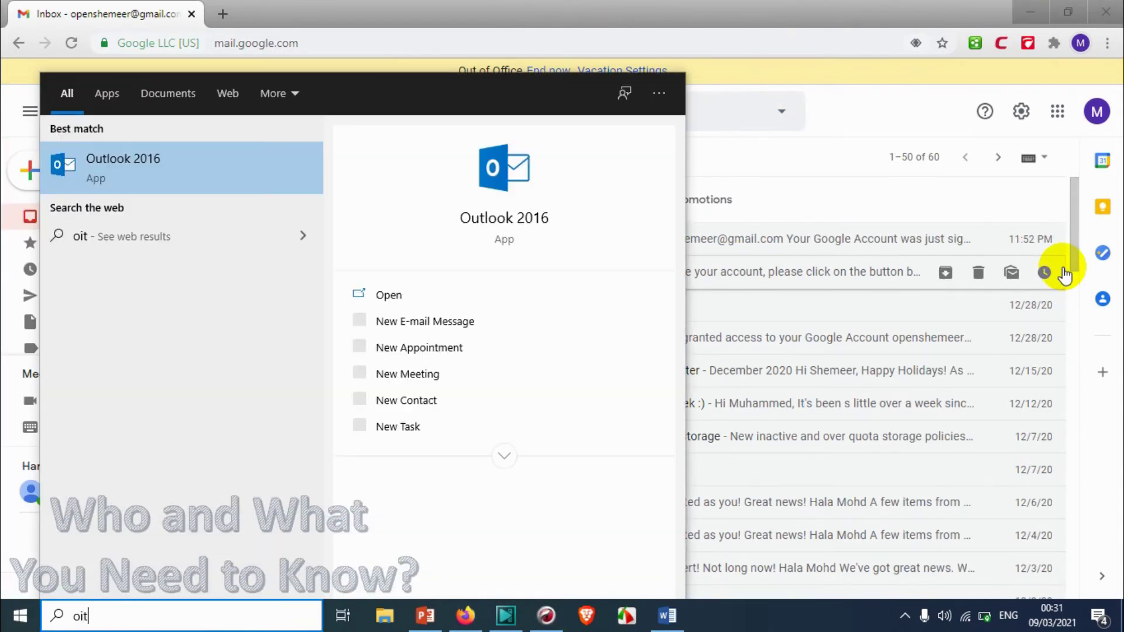
pyautogui.press('Return')
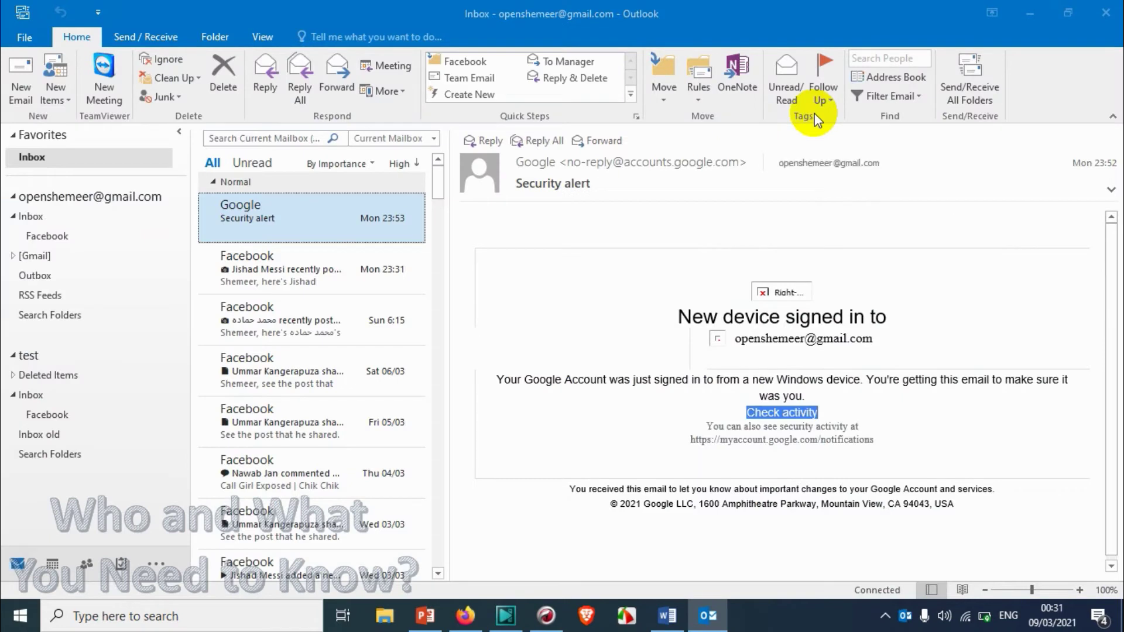
# Step: Send a new email to the Gmail account with subject 'hi' and body 'hi'
pyautogui.click(20, 82)
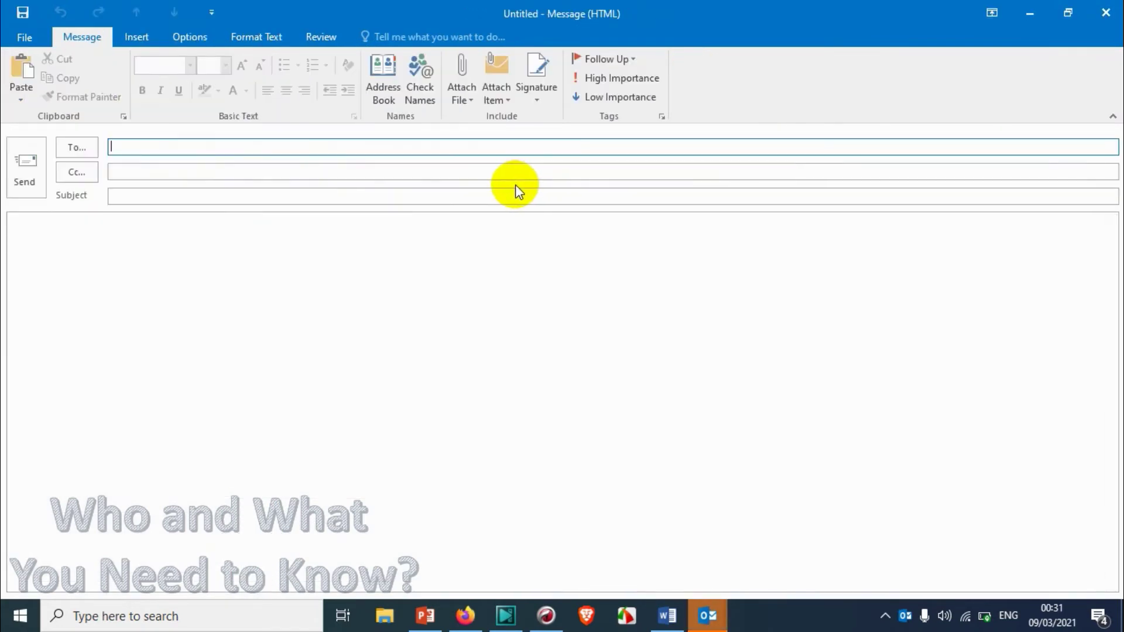
pyautogui.write('op')
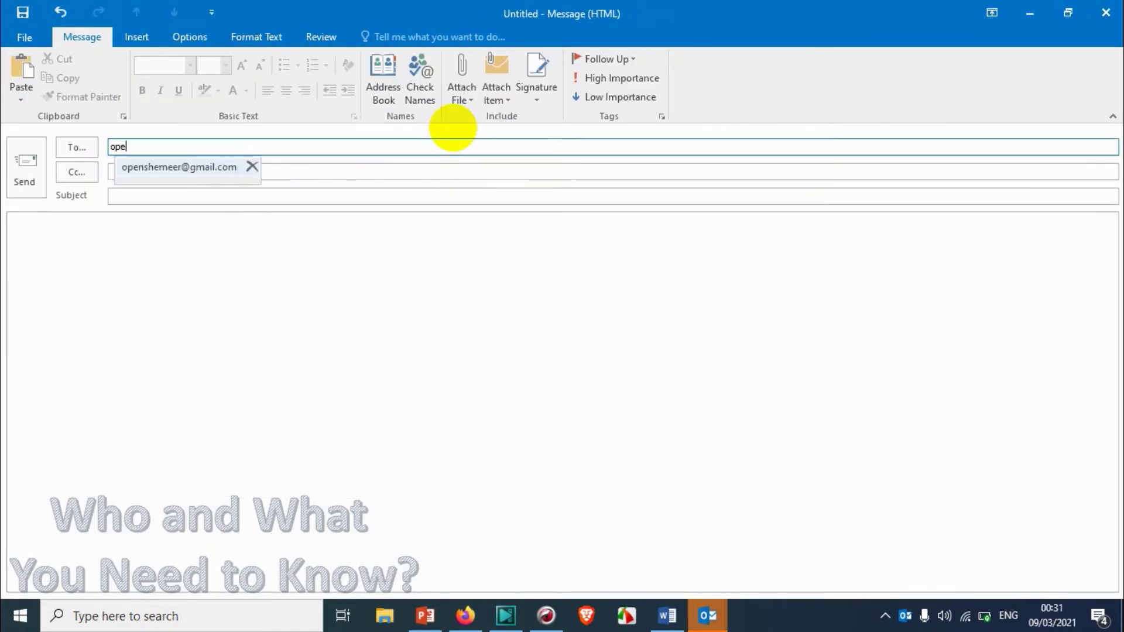
pyautogui.write('e')
pyautogui.press('Return')
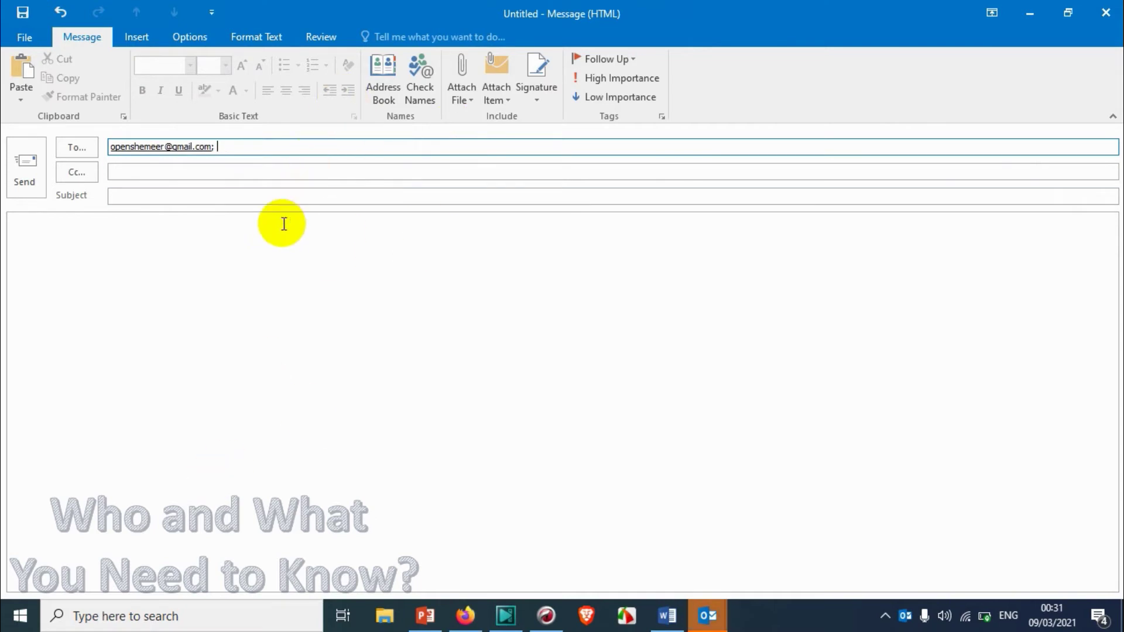
pyautogui.click(283, 195)
pyautogui.write('hi')
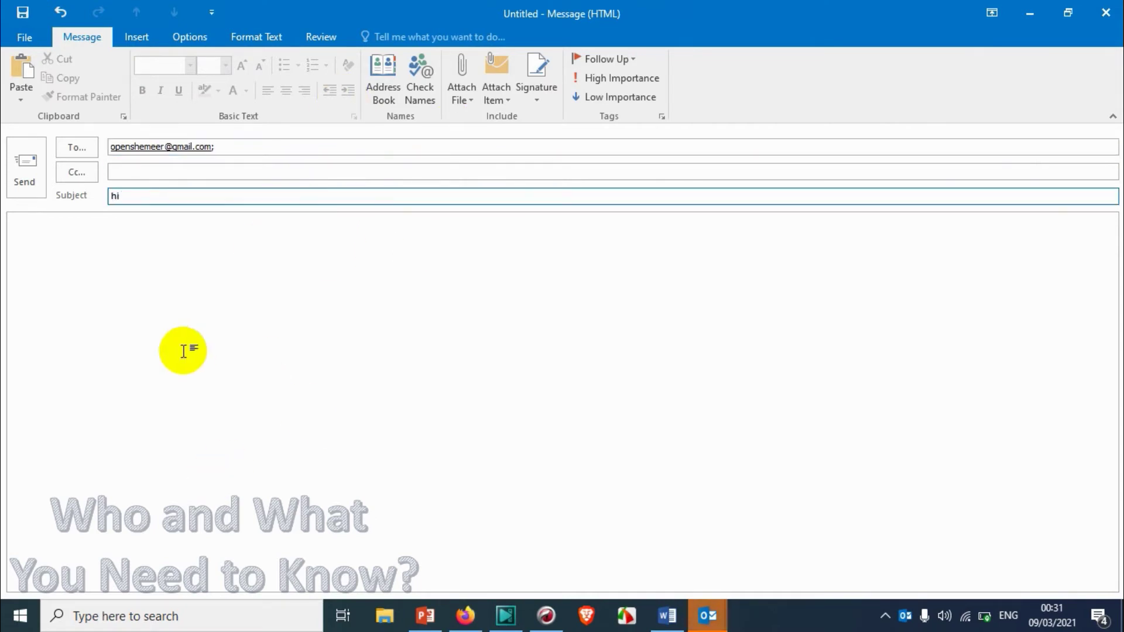
pyautogui.click(207, 295)
pyautogui.write('hi')
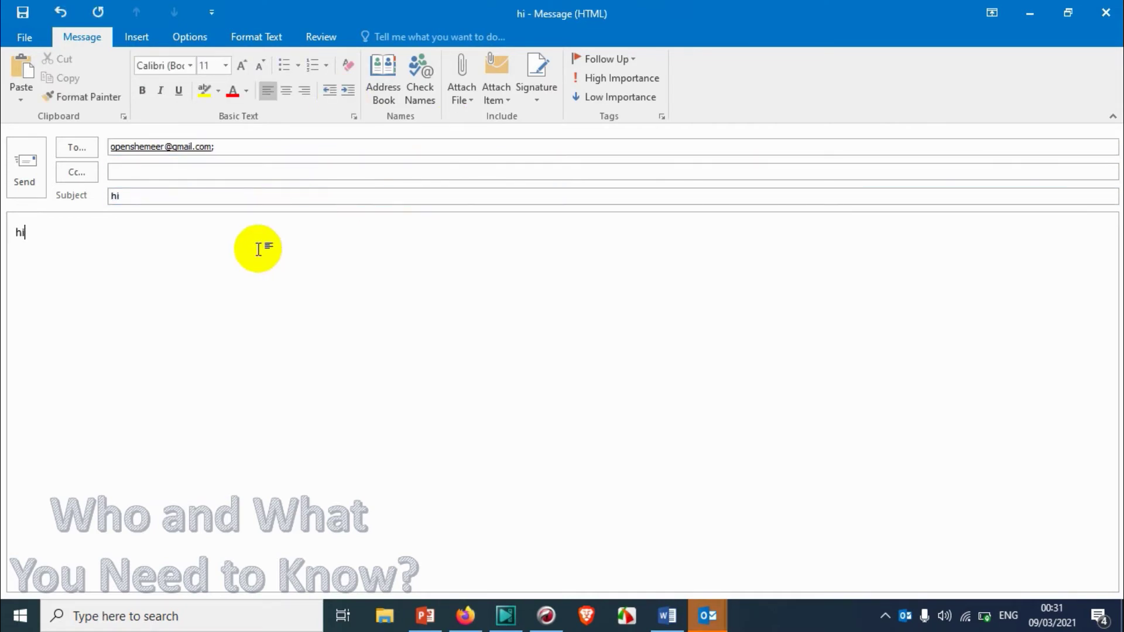
pyautogui.click(35, 166)
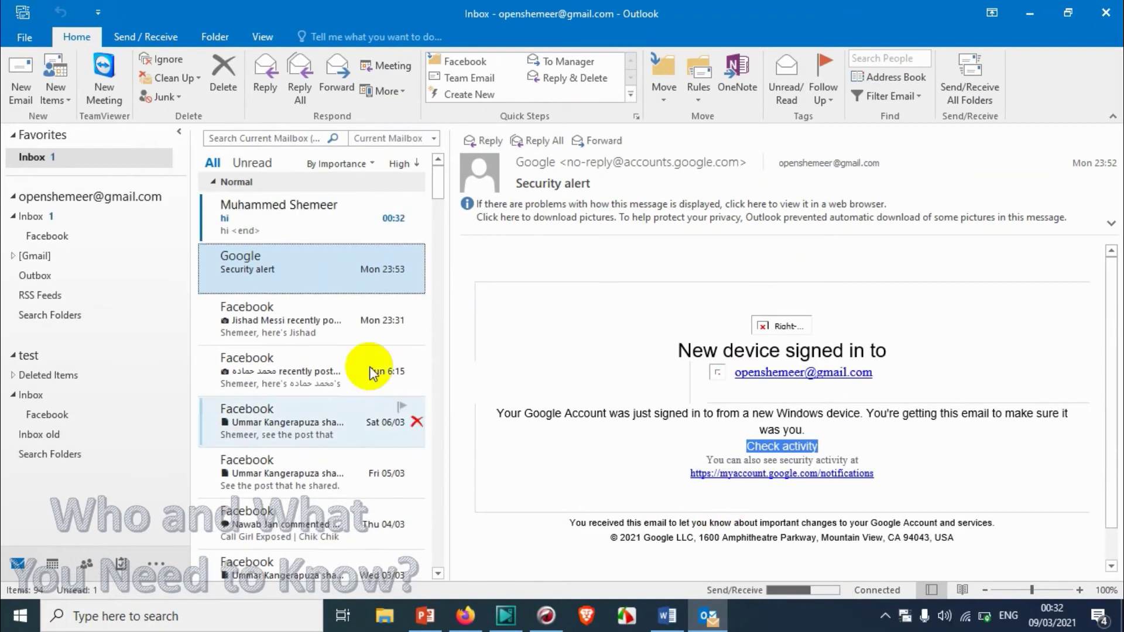
# Step: Show the newly arrived 'hi' message from the account's Inbox in the reading pane
pyautogui.click(269, 212)
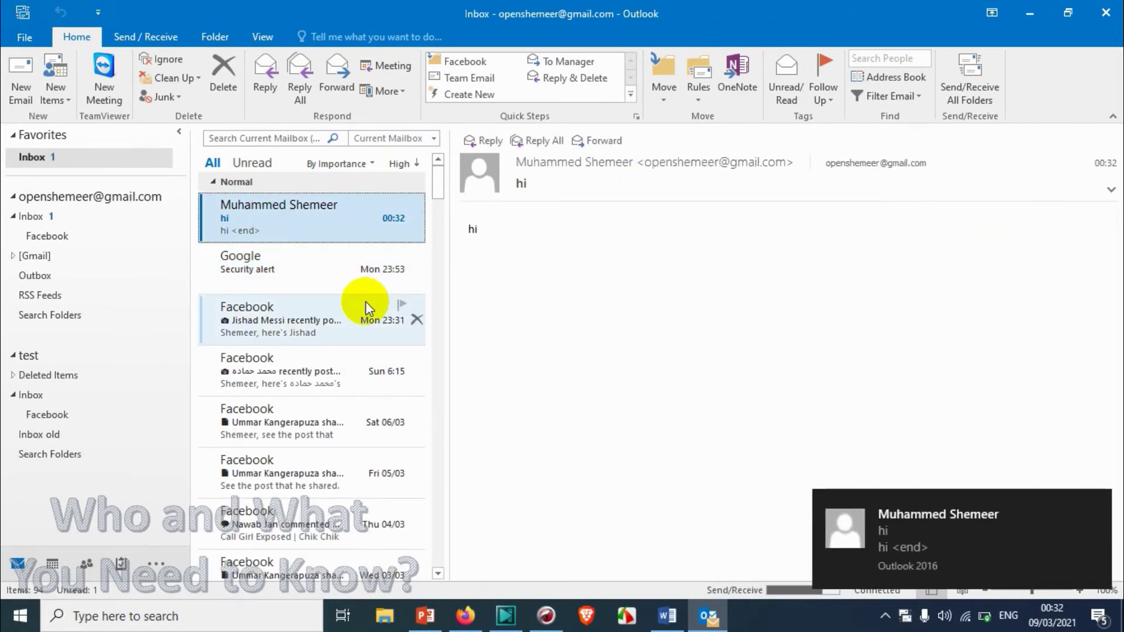
pyautogui.click(257, 265)
pyautogui.click(268, 210)
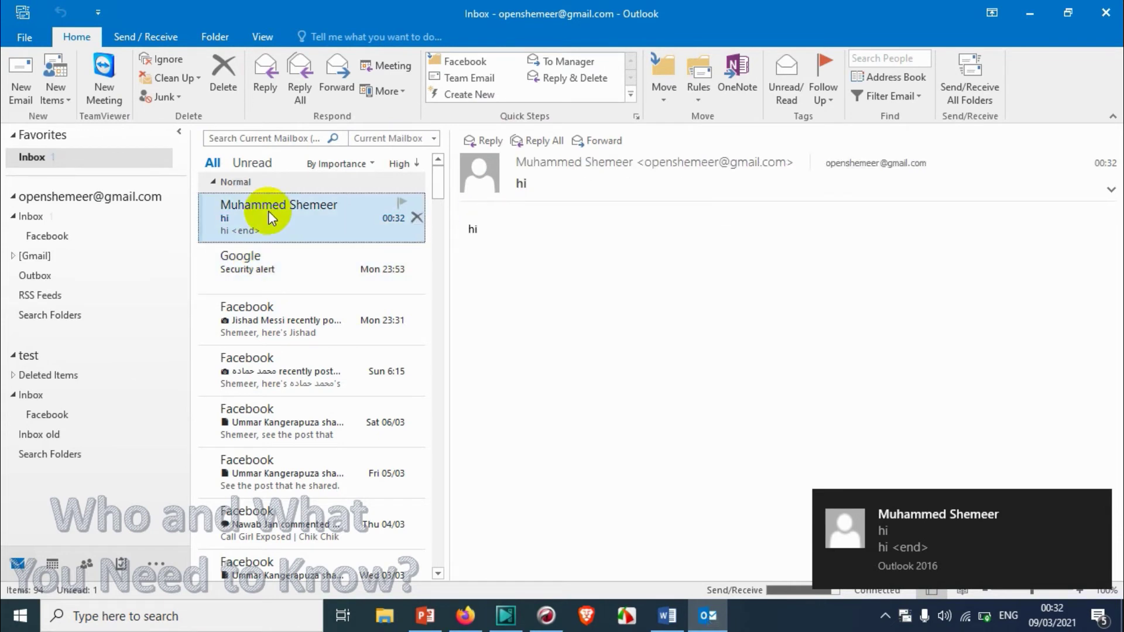
pyautogui.click(93, 220)
pyautogui.click(272, 278)
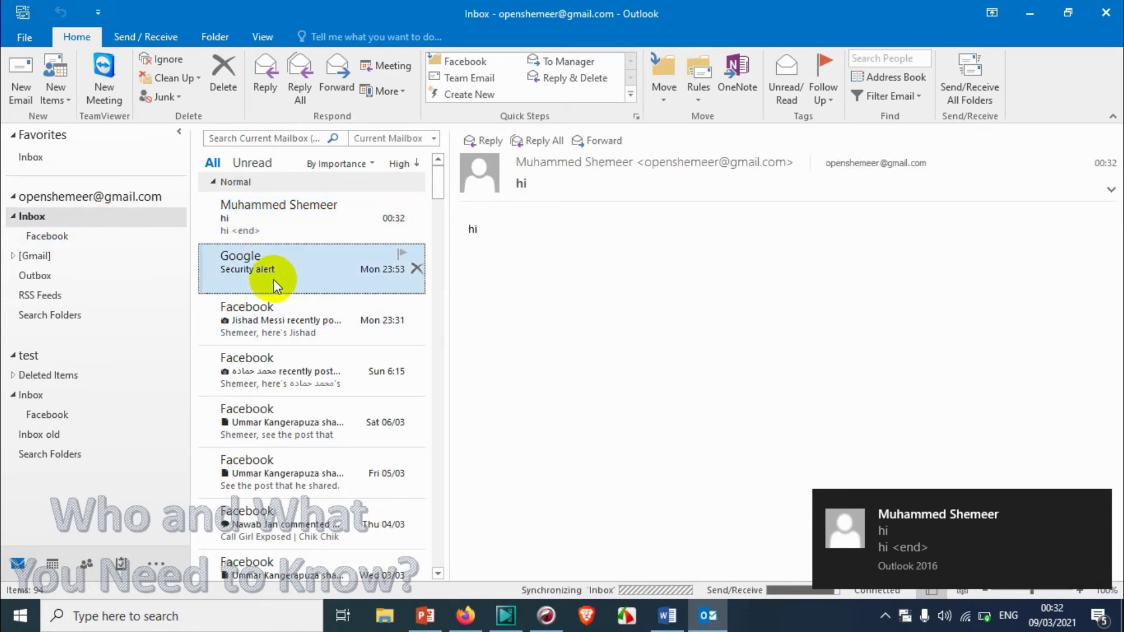
pyautogui.click(279, 229)
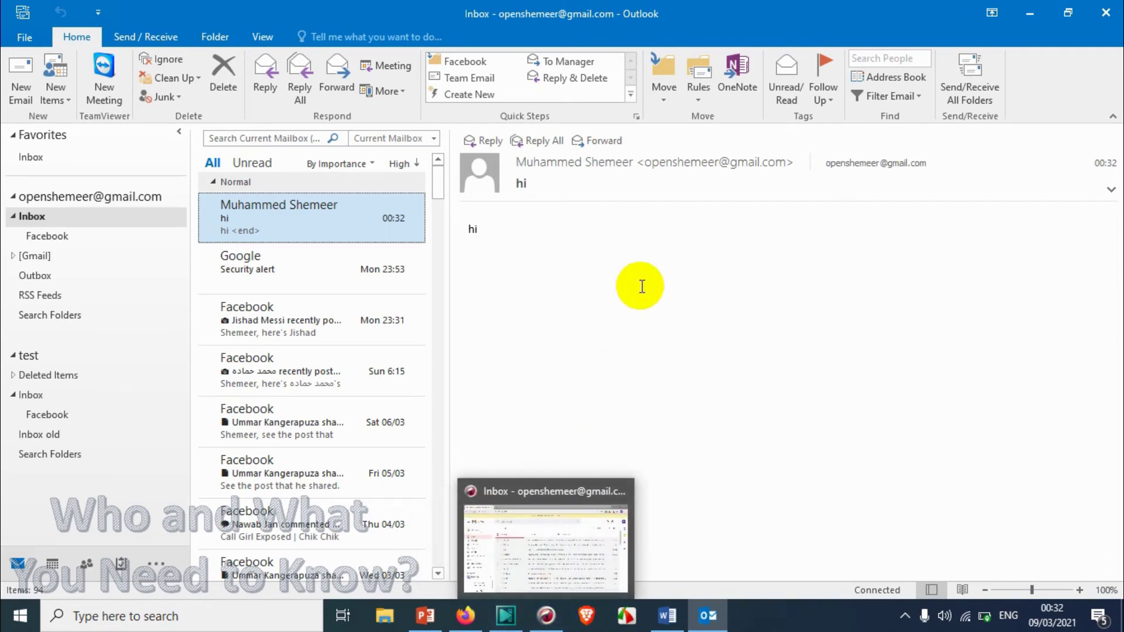
# Step: From the second Gmail account, email the responder address with subject and body 'test'
pyautogui.click(657, 258)
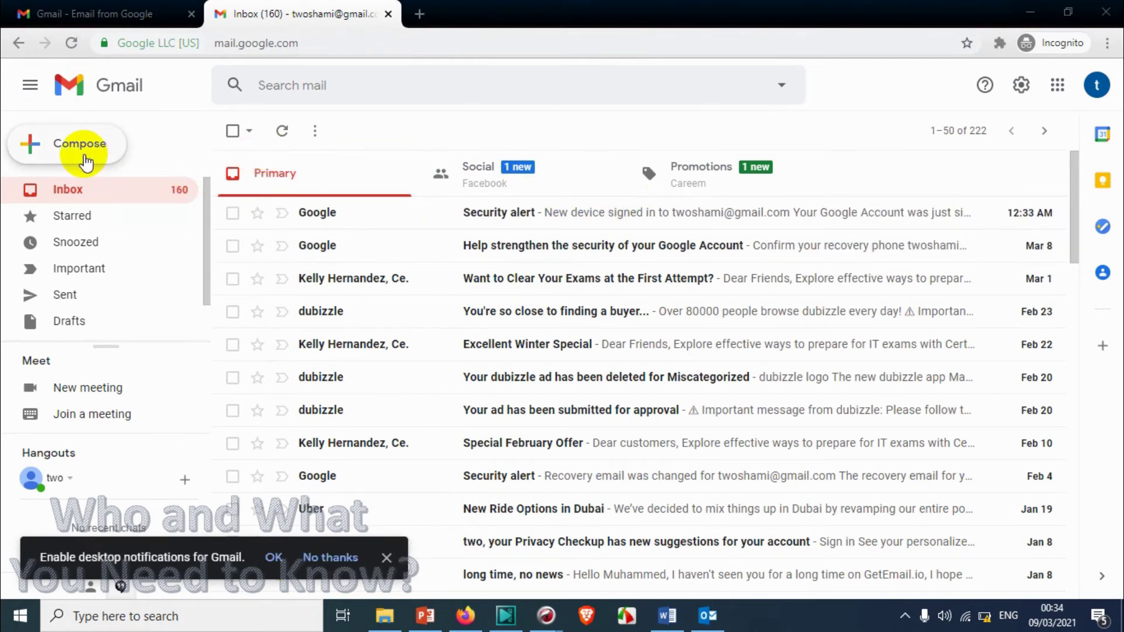
pyautogui.click(84, 161)
pyautogui.click(723, 258)
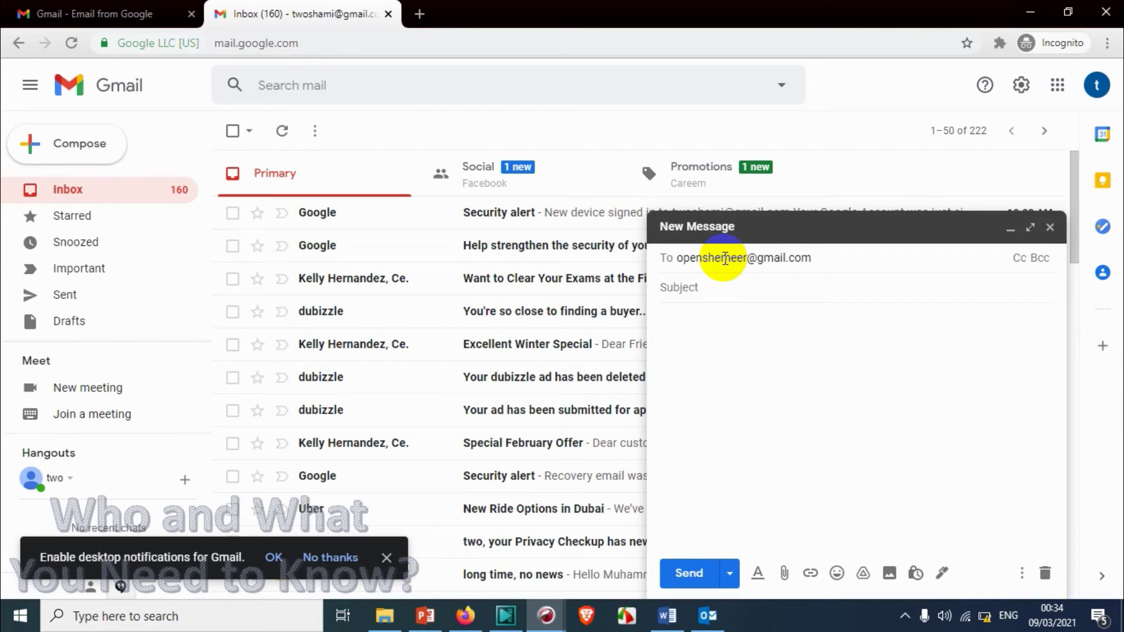
pyautogui.click(707, 285)
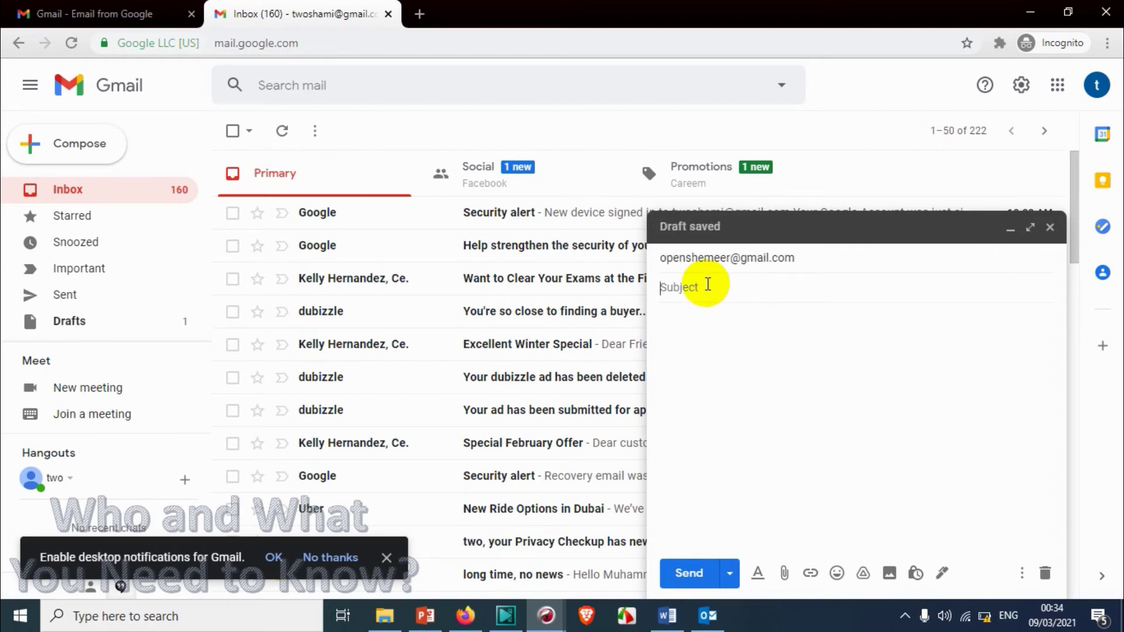
pyautogui.write('test')
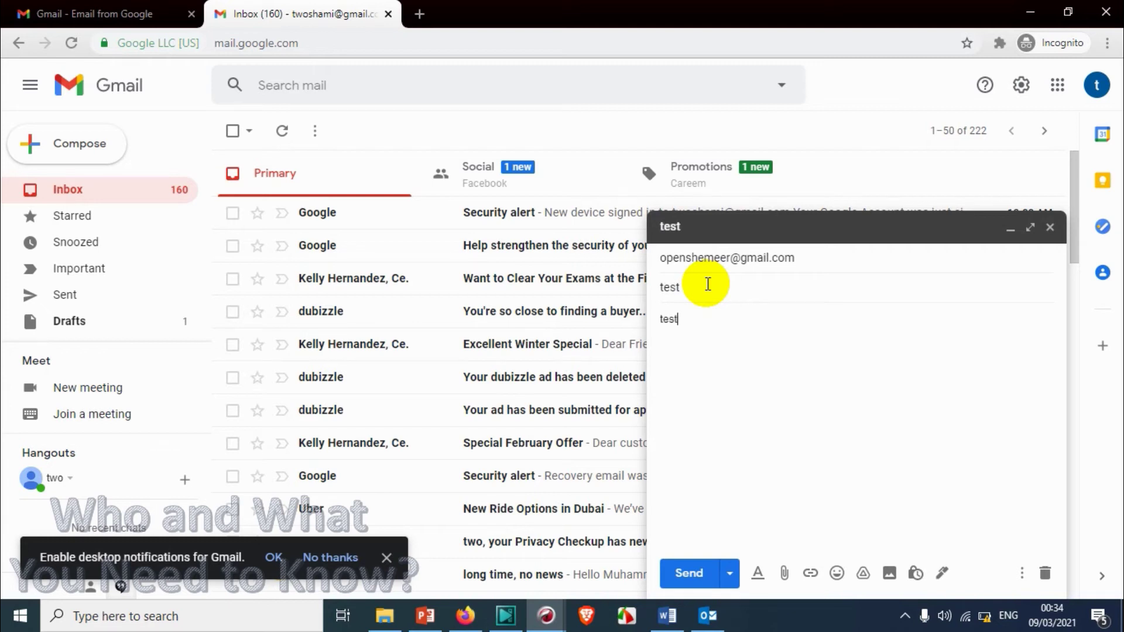
pyautogui.click(687, 573)
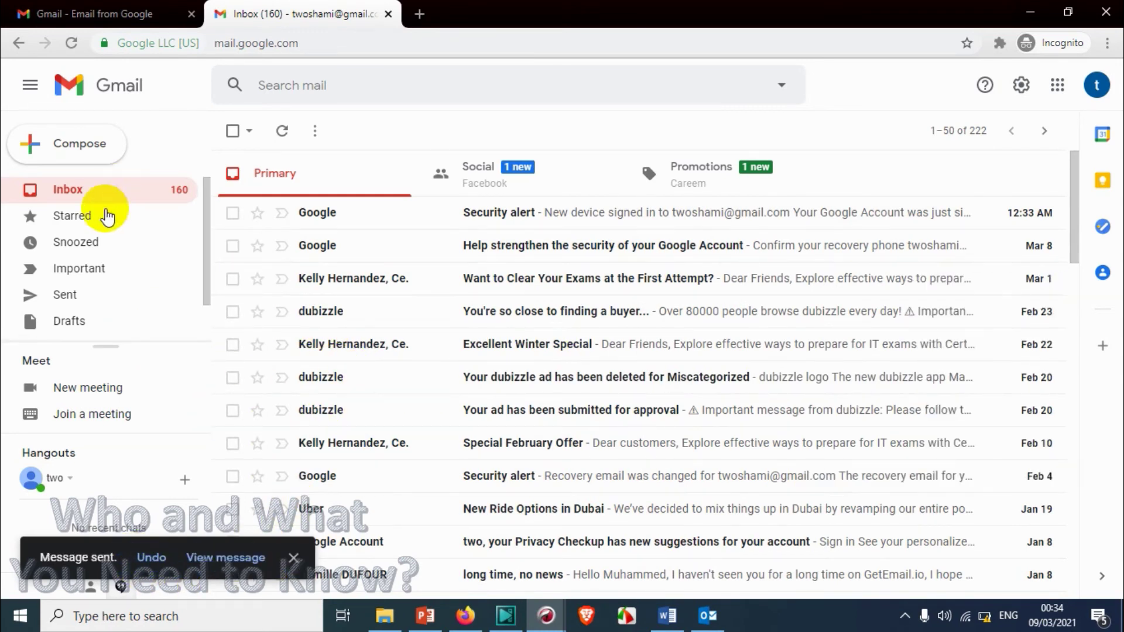
# Step: Refresh the inbox, check the Social and Primary categories, and allow Gmail desktop notifications
pyautogui.click(95, 190)
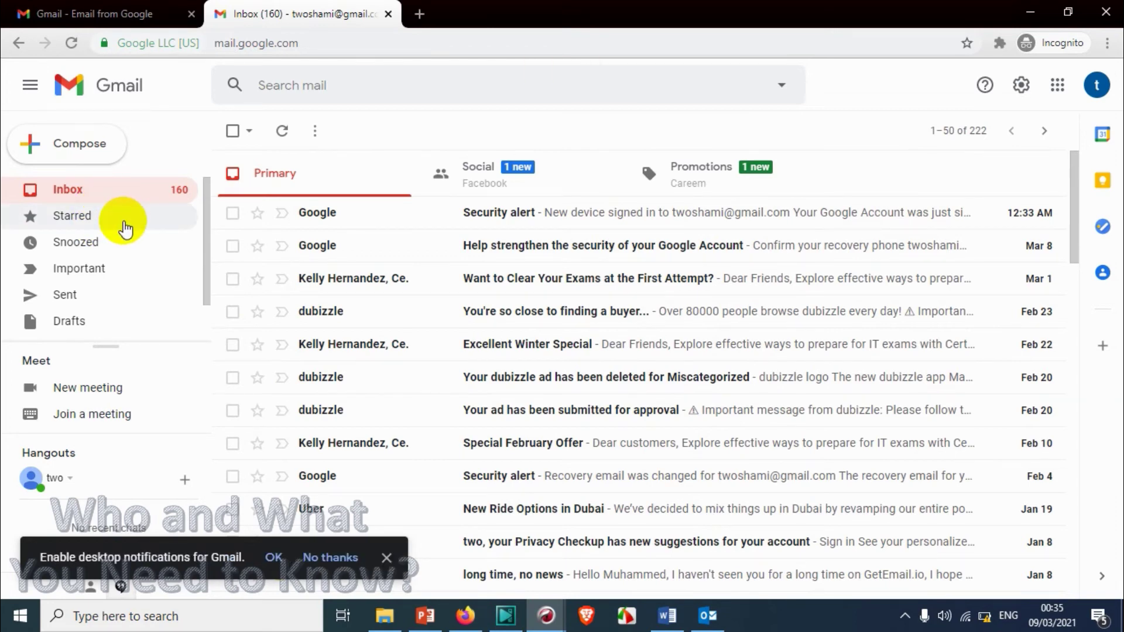
pyautogui.click(451, 188)
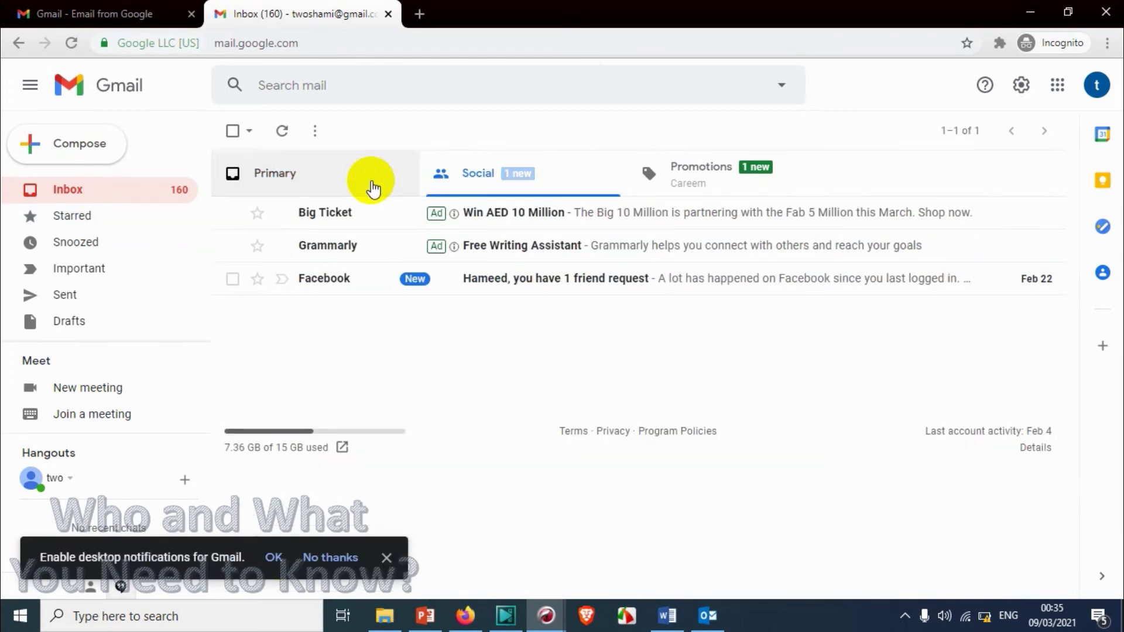
pyautogui.click(371, 188)
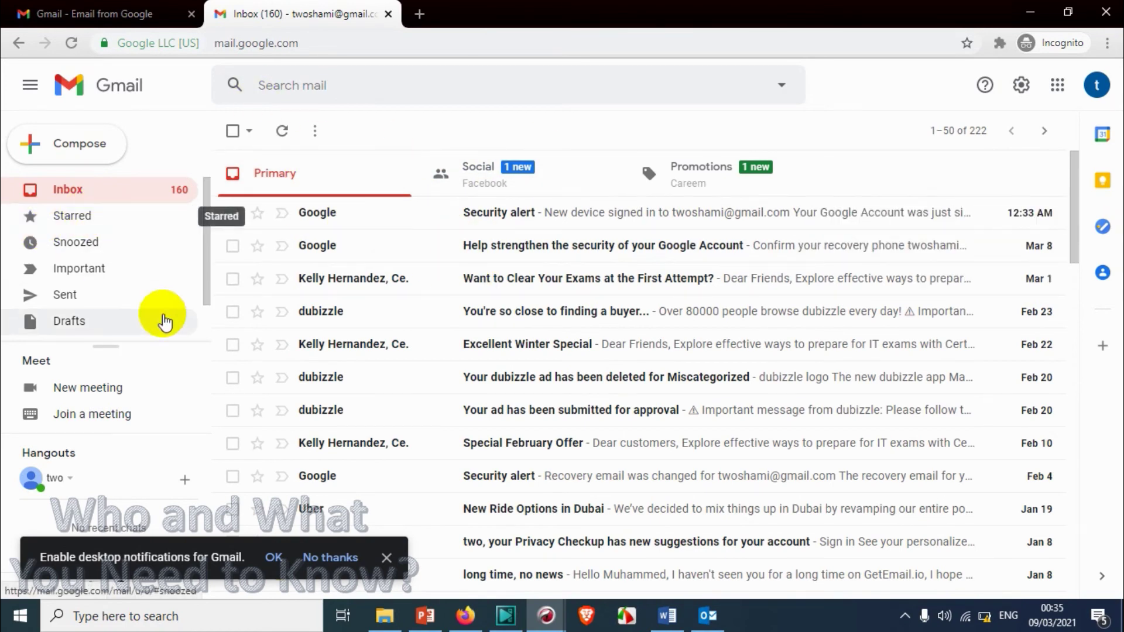
pyautogui.click(274, 559)
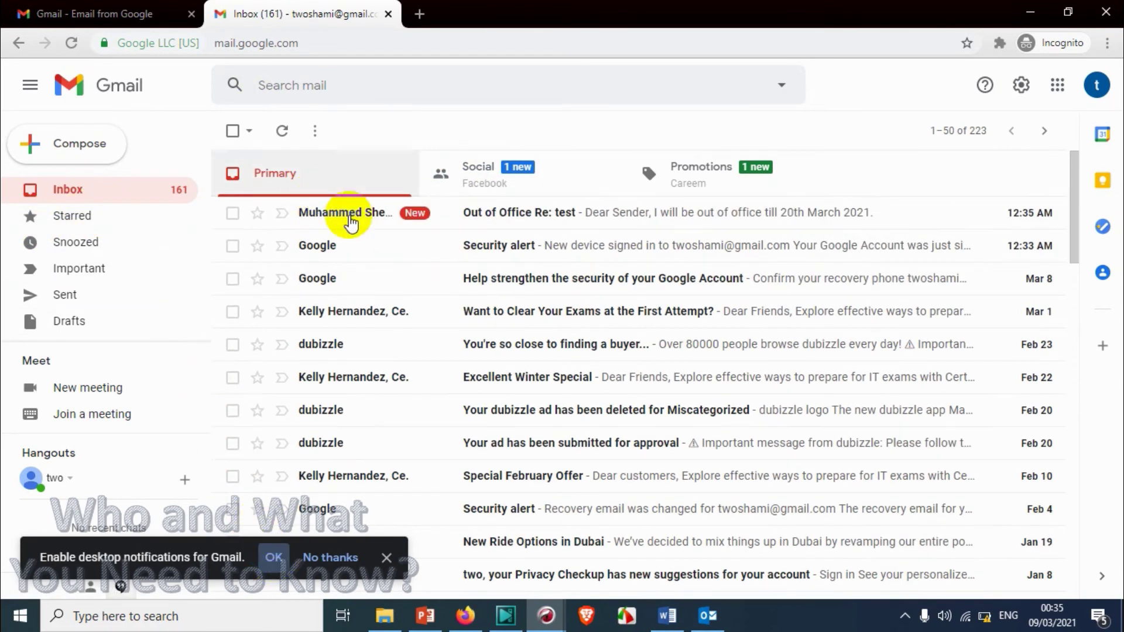
# Step: Open the 'Out of Office Re: test' reply, select its message text, and return to the inbox
pyautogui.click(430, 216)
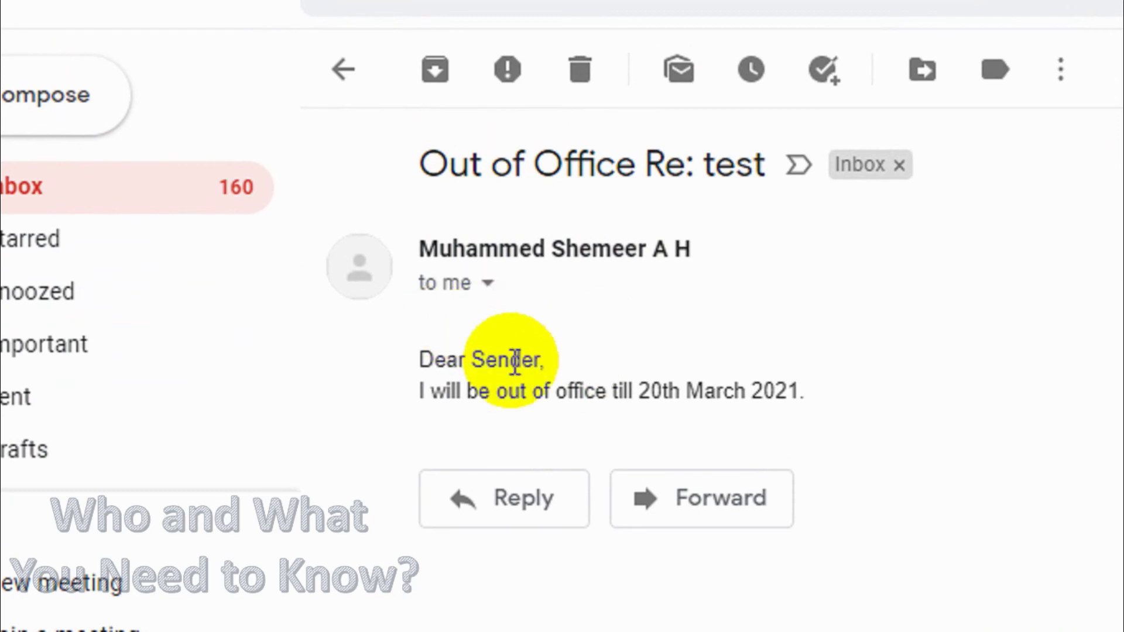
pyautogui.moveTo(422, 360); pyautogui.dragTo(825, 390)
pyautogui.click(825, 391)
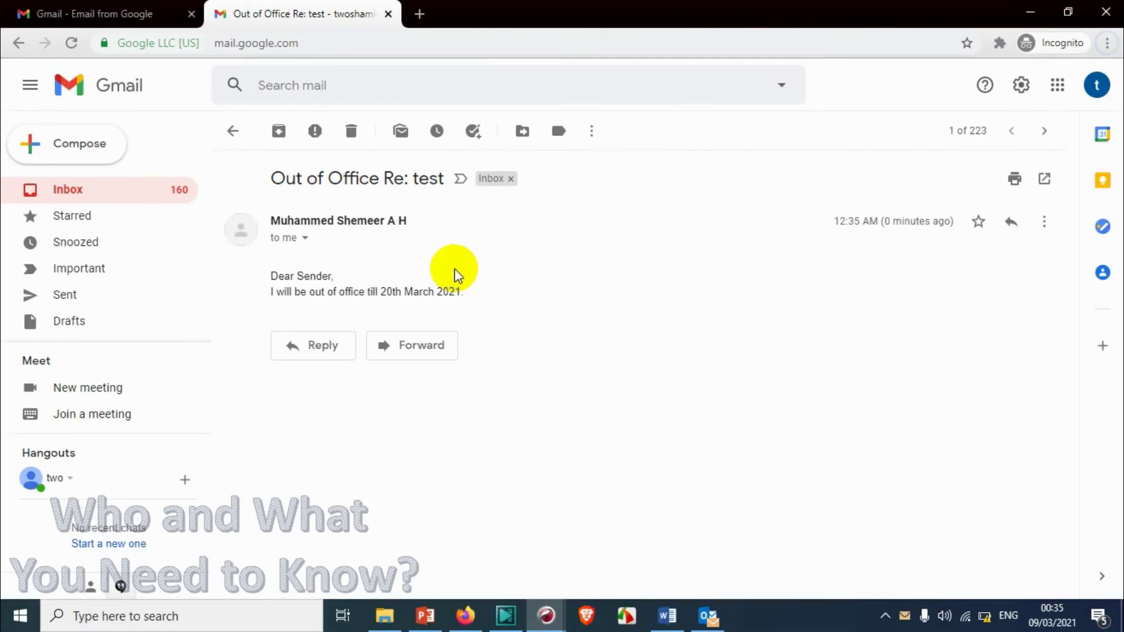
pyautogui.click(105, 201)
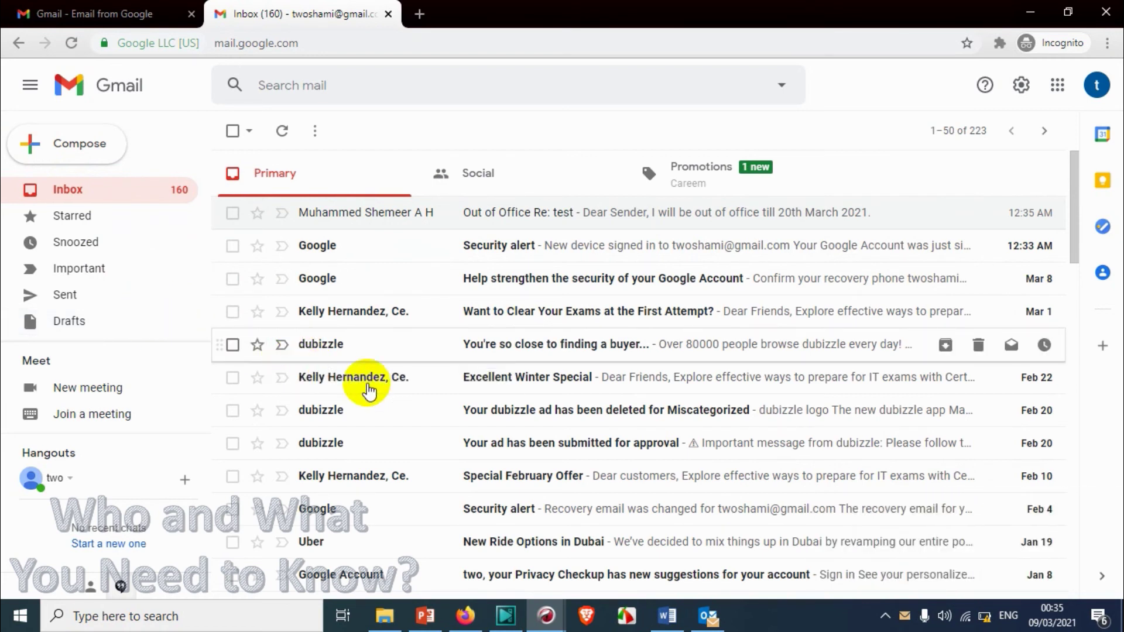
# Step: Review the inbox list, with the 'Out of Office Re: test' auto-reply on top, dated 12:35 AM
pyautogui.moveTo(378, 390)
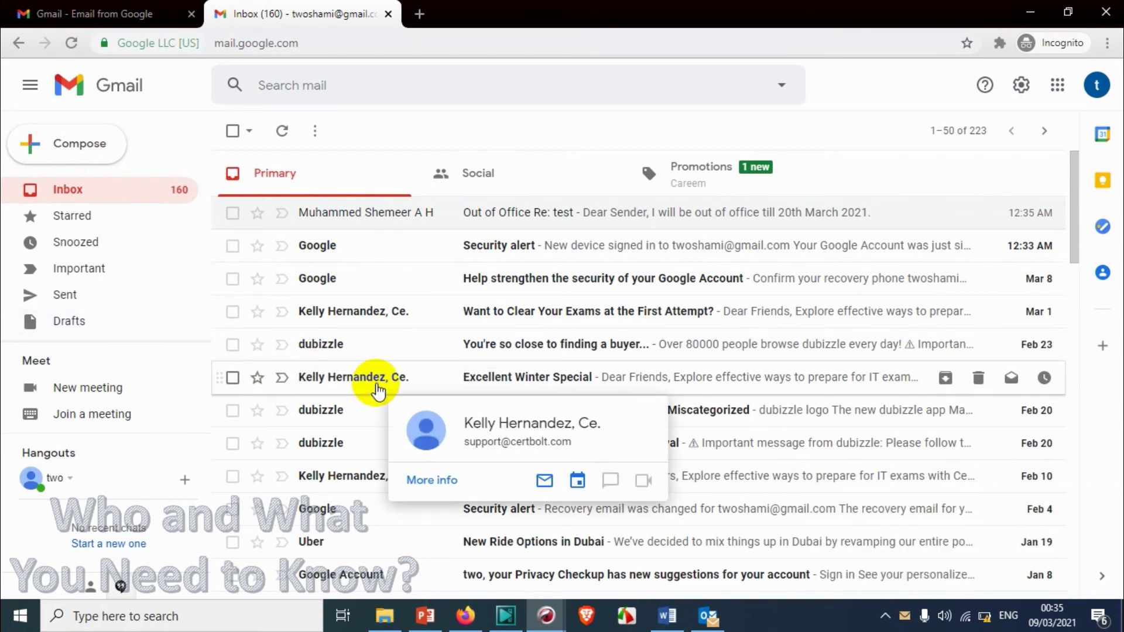